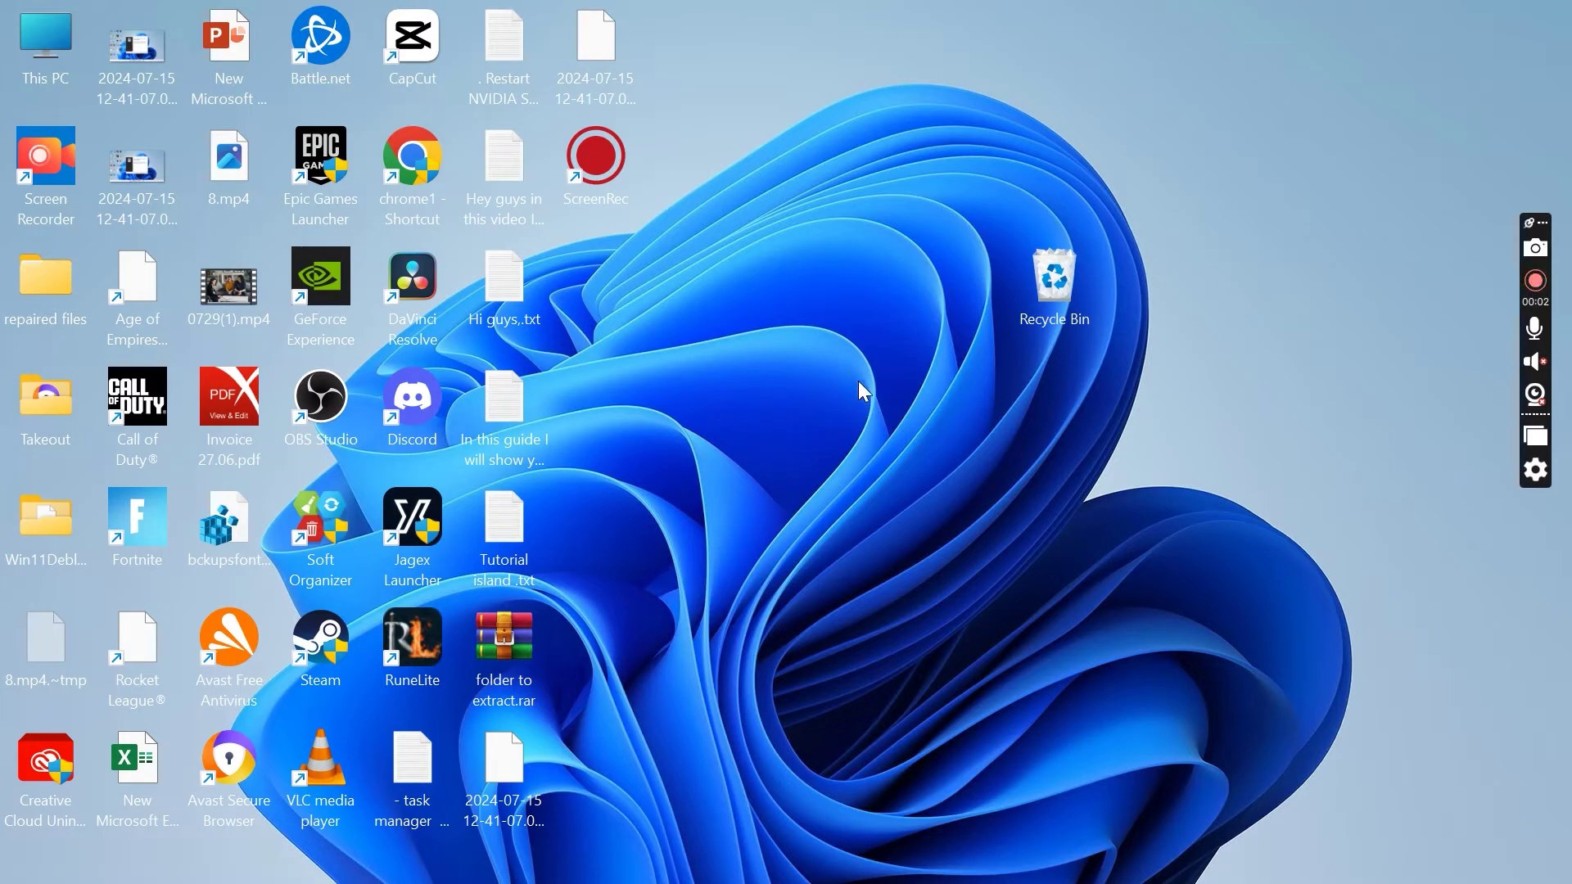
# Launch OBS Studio and run the Auto-Configuration Wizard set to optimize just for recording
pyautogui.moveTo(950, 876)
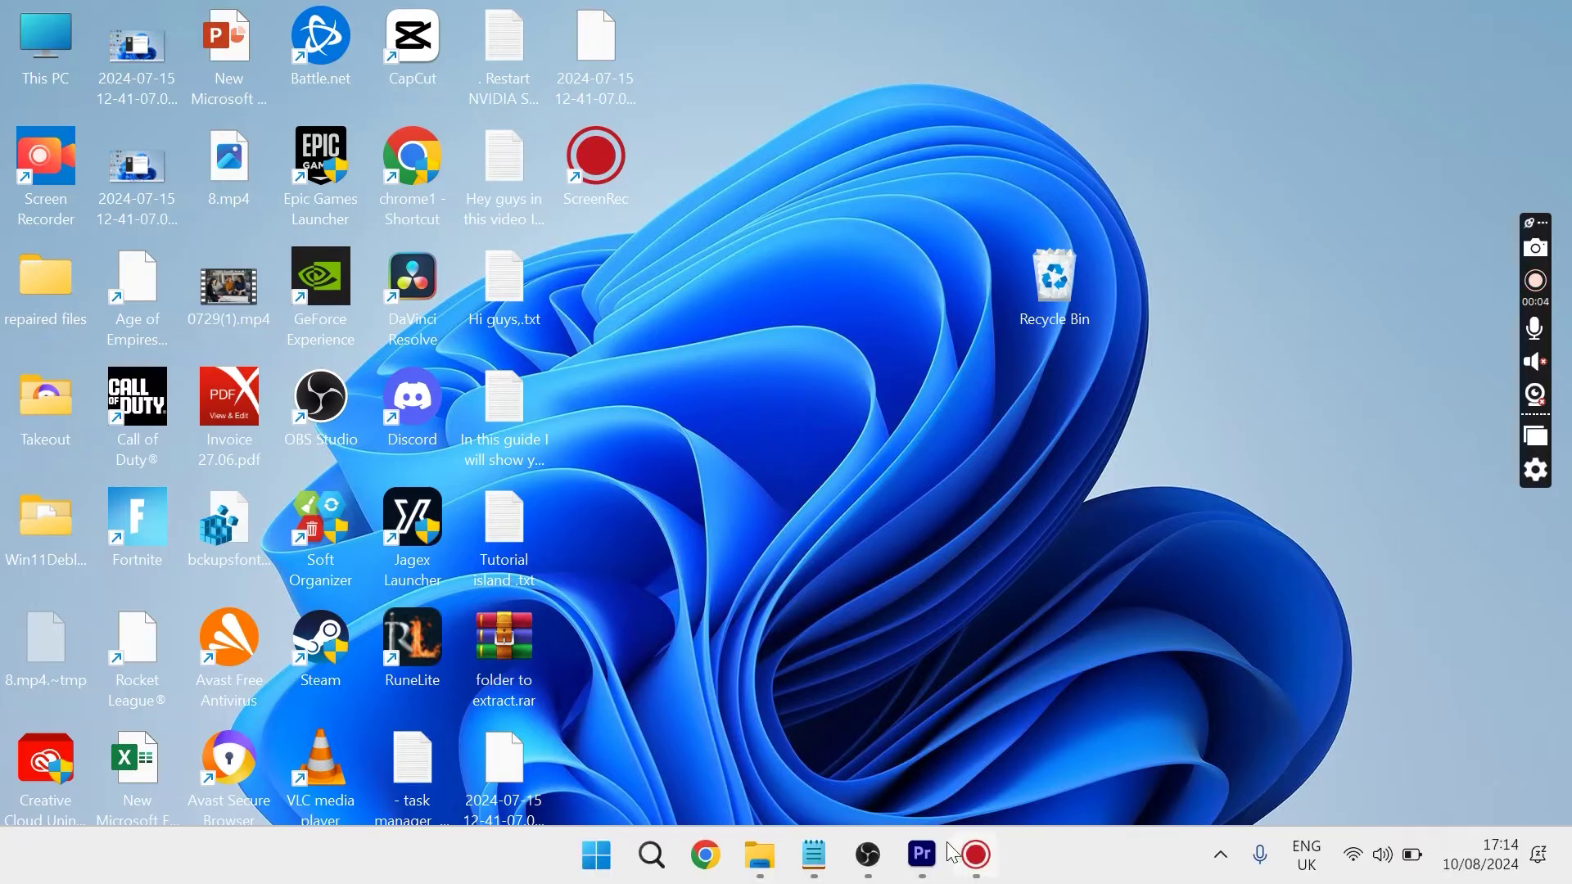
pyautogui.click(860, 867)
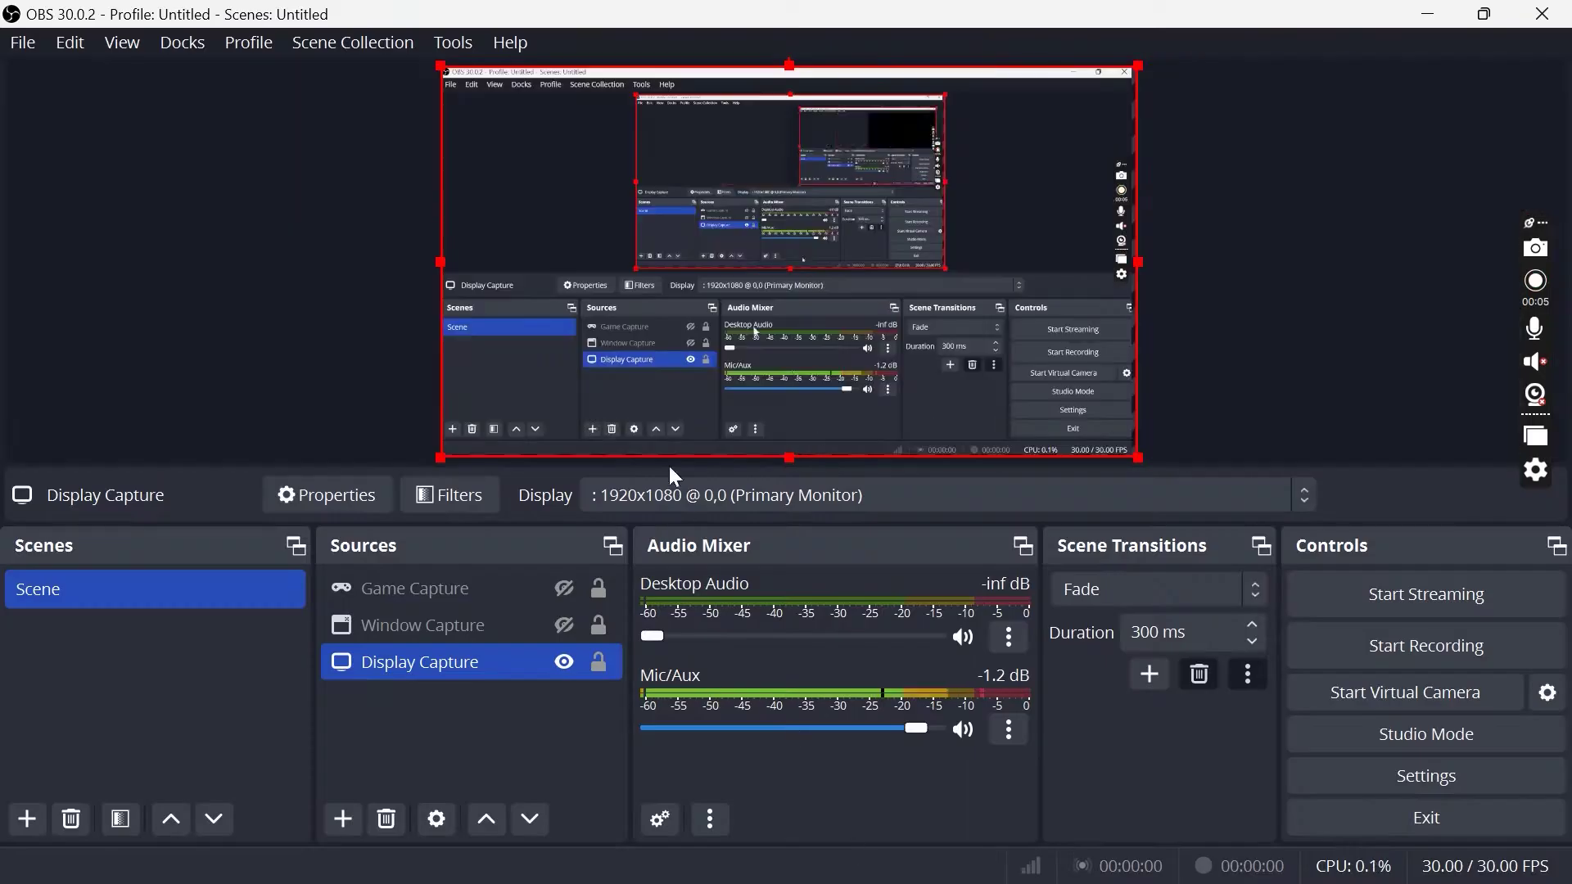
pyautogui.click(454, 45)
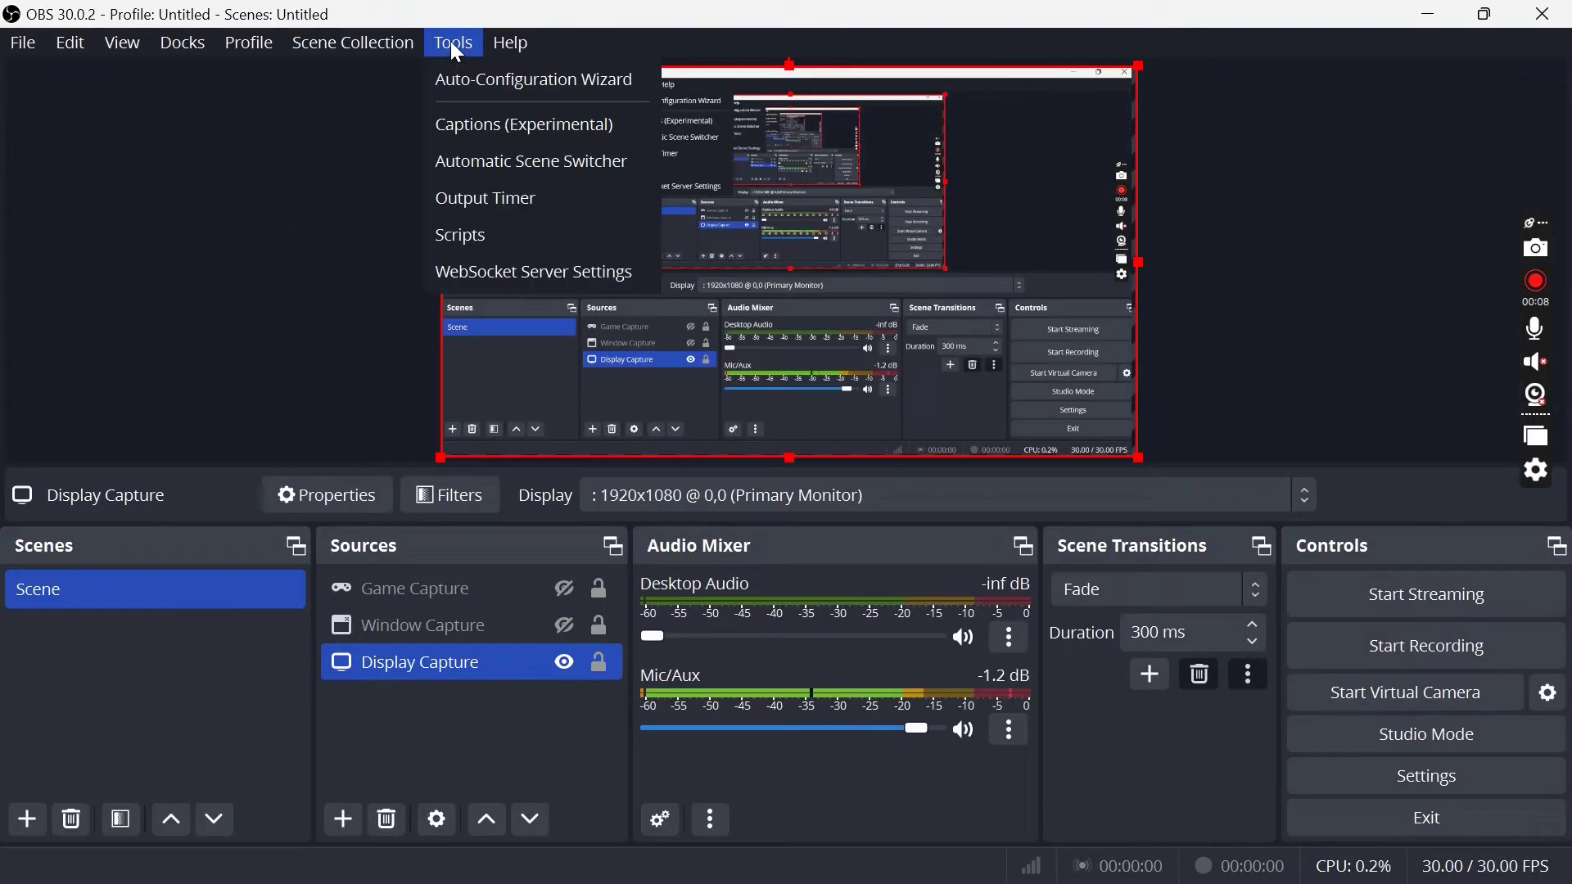
pyautogui.click(500, 90)
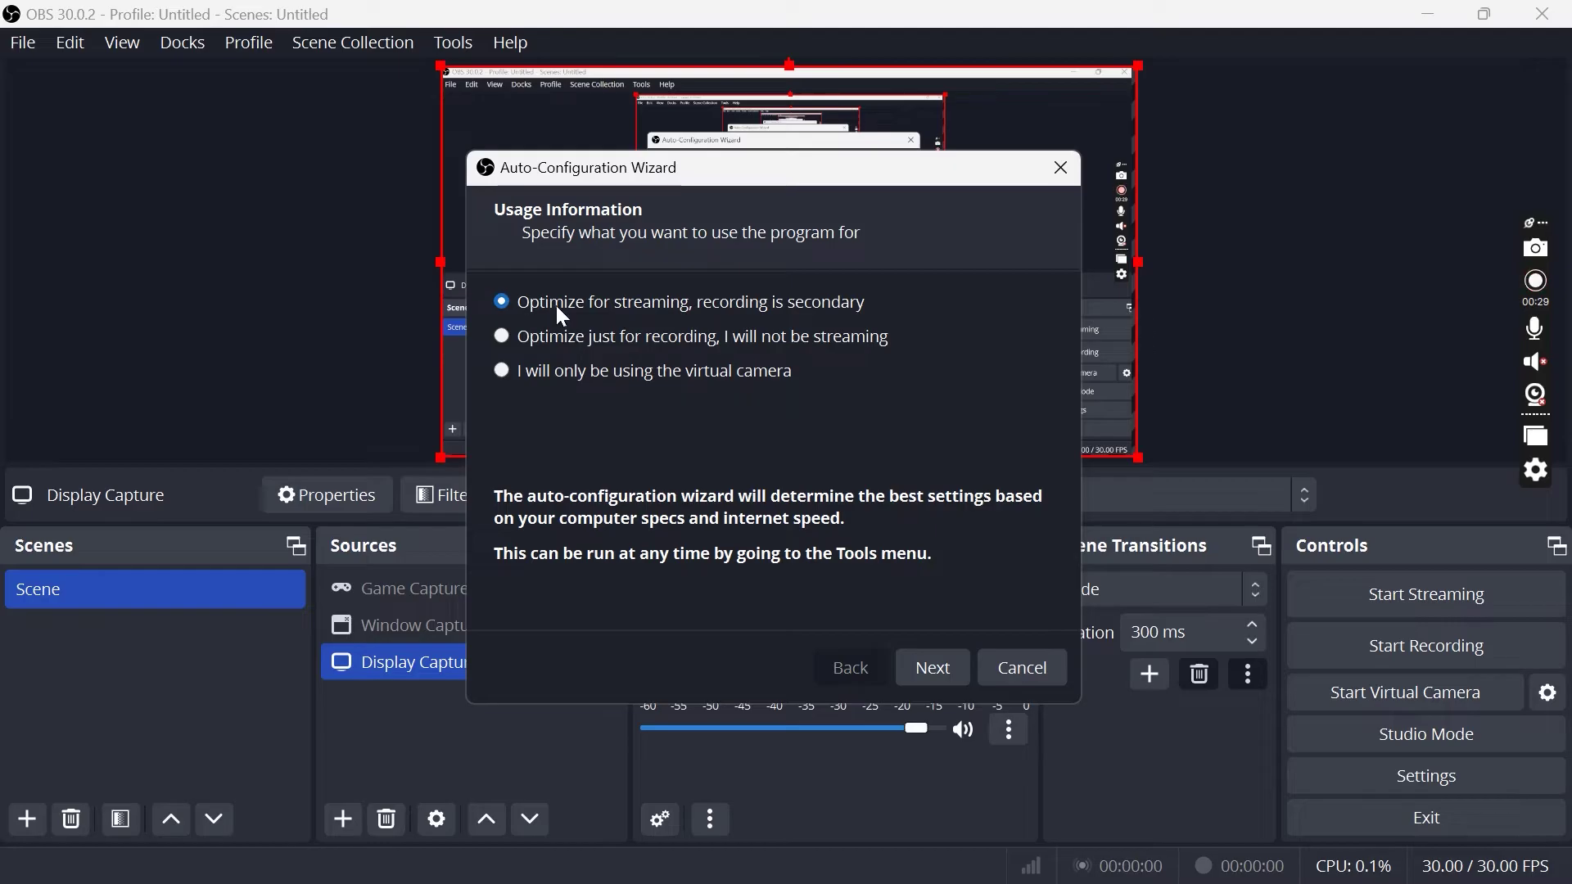
pyautogui.click(502, 335)
pyautogui.click(938, 668)
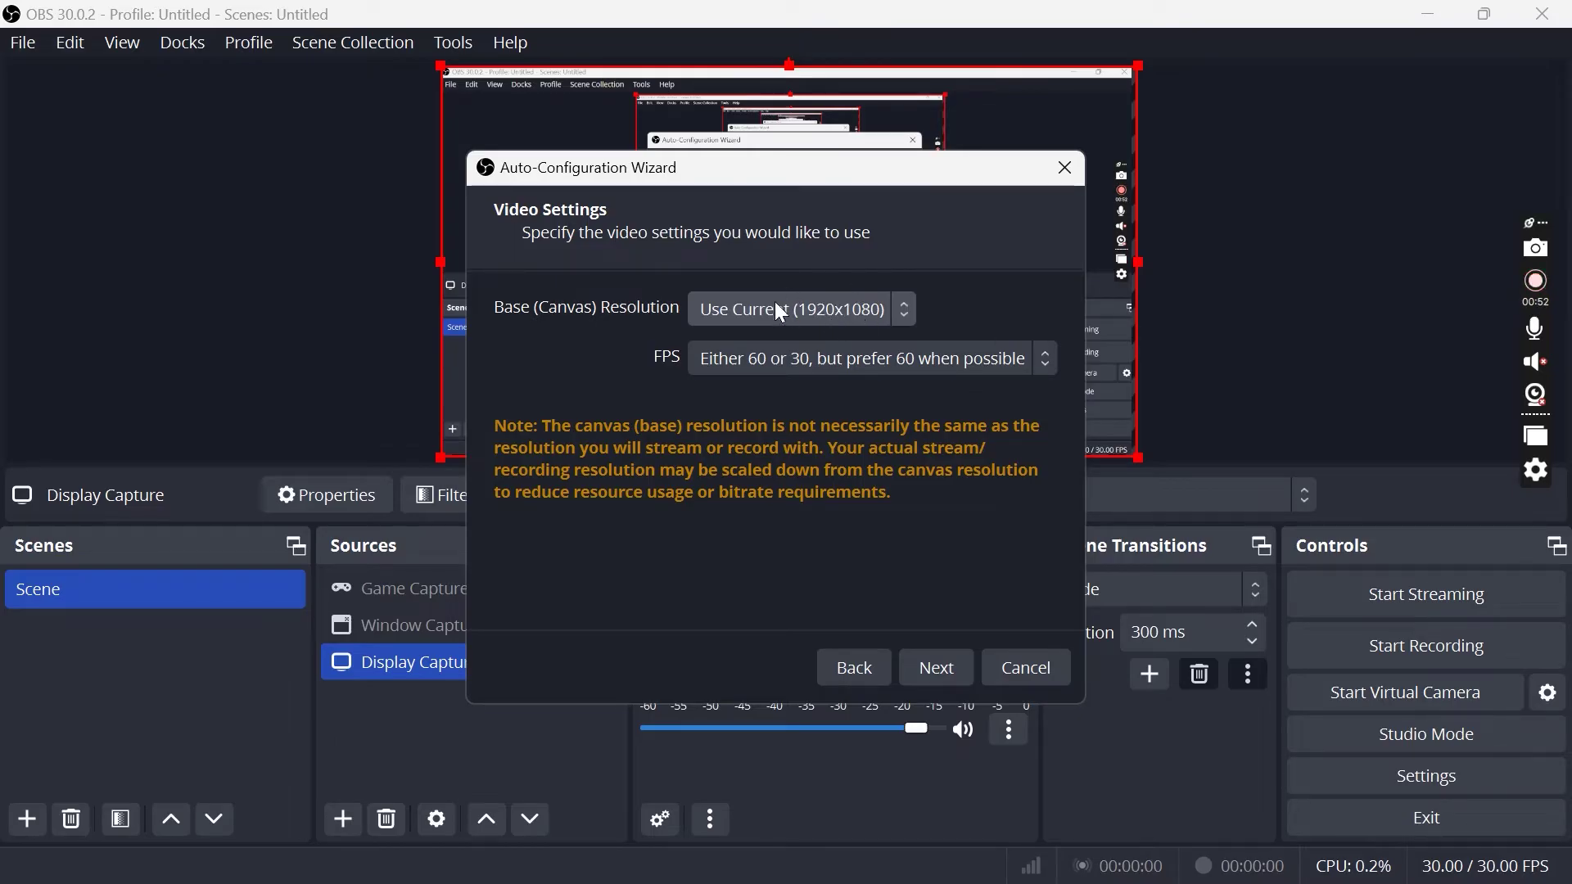
# Pick 60 FPS and apply the wizard's recommended 1920x1080, NVENC settings
pyautogui.click(696, 360)
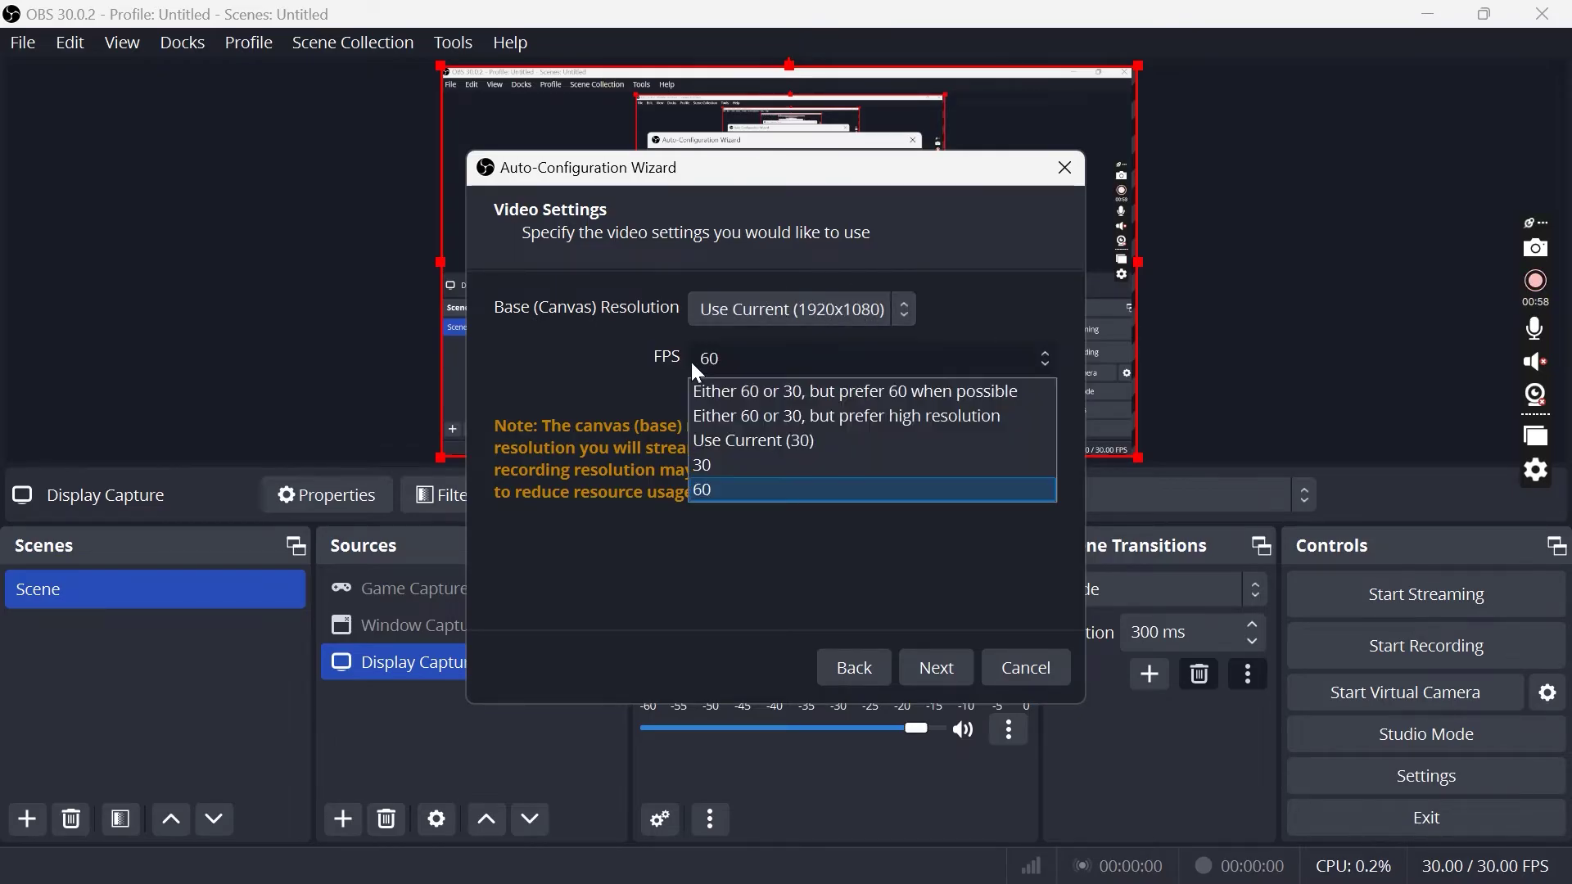
pyautogui.click(724, 491)
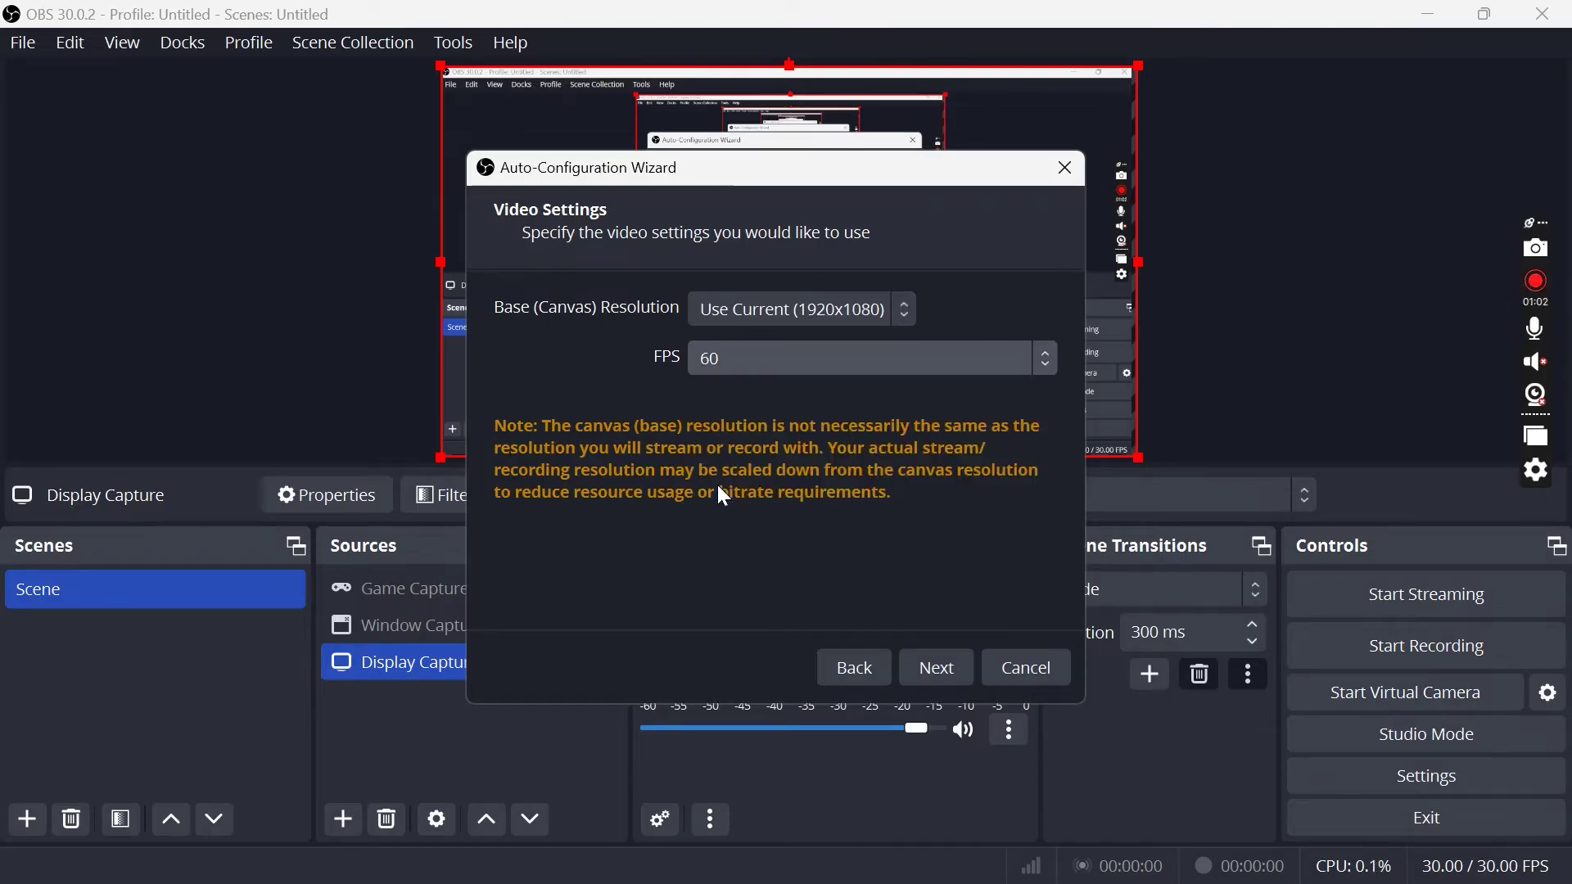
pyautogui.click(744, 360)
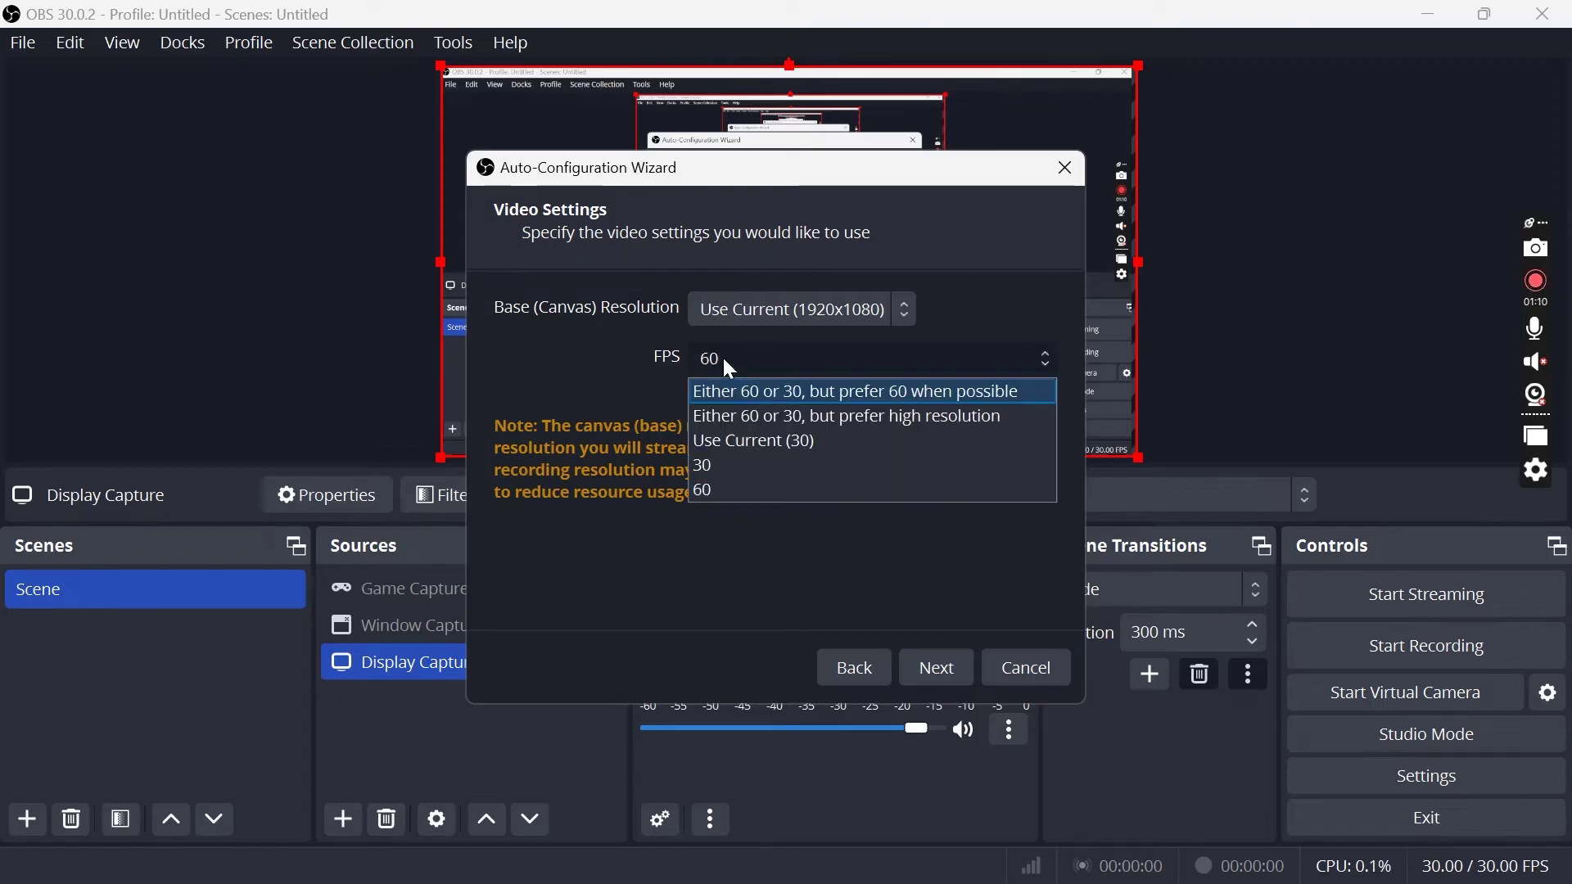
pyautogui.click(726, 490)
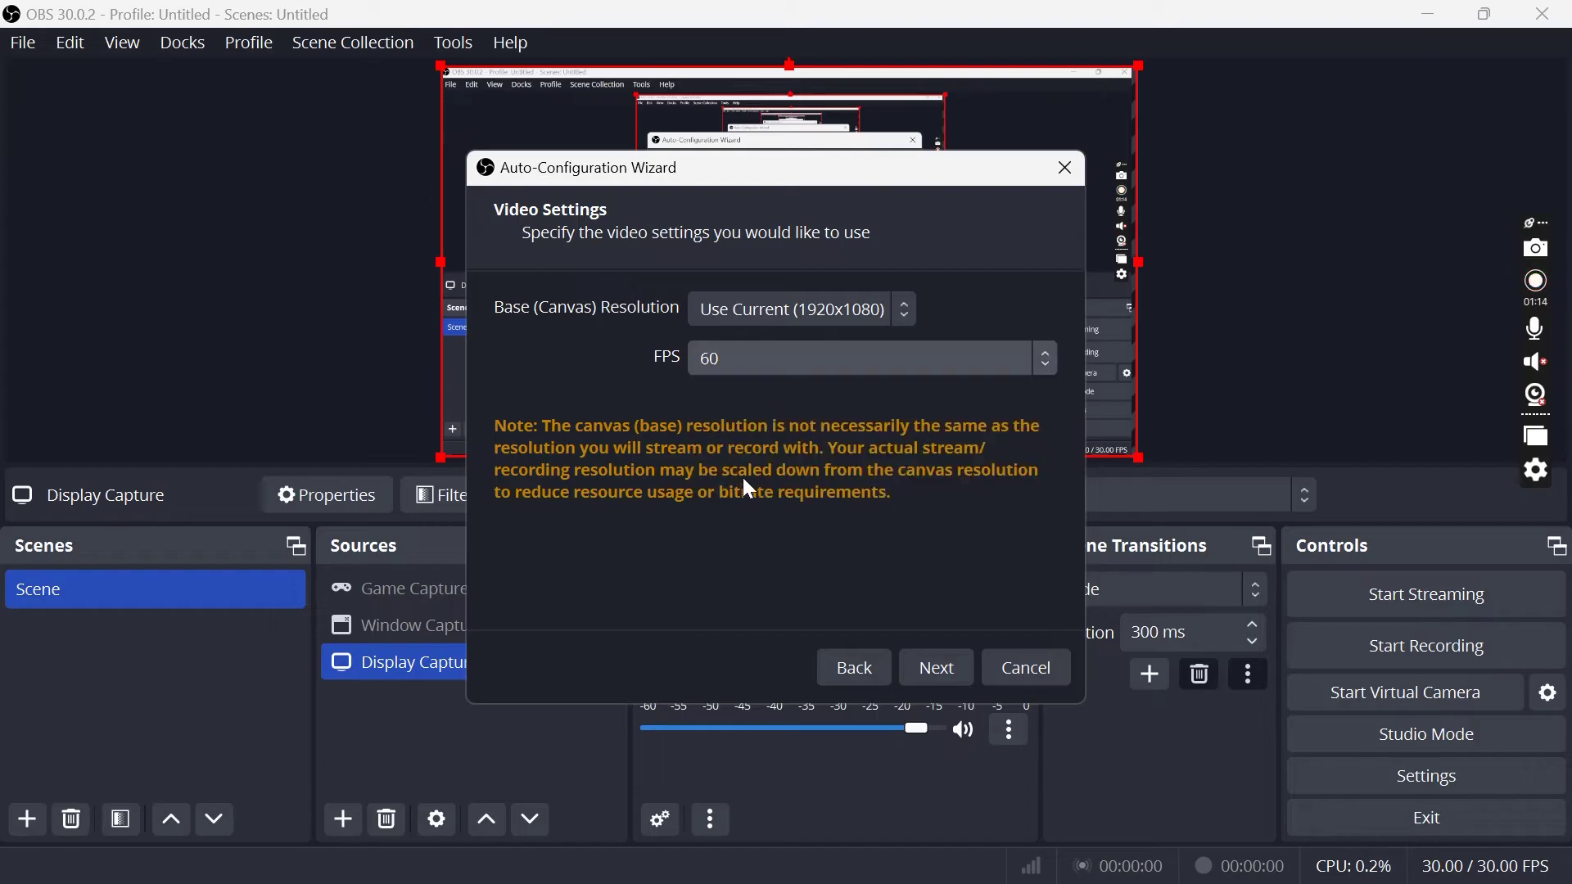
pyautogui.click(954, 670)
pyautogui.click(906, 666)
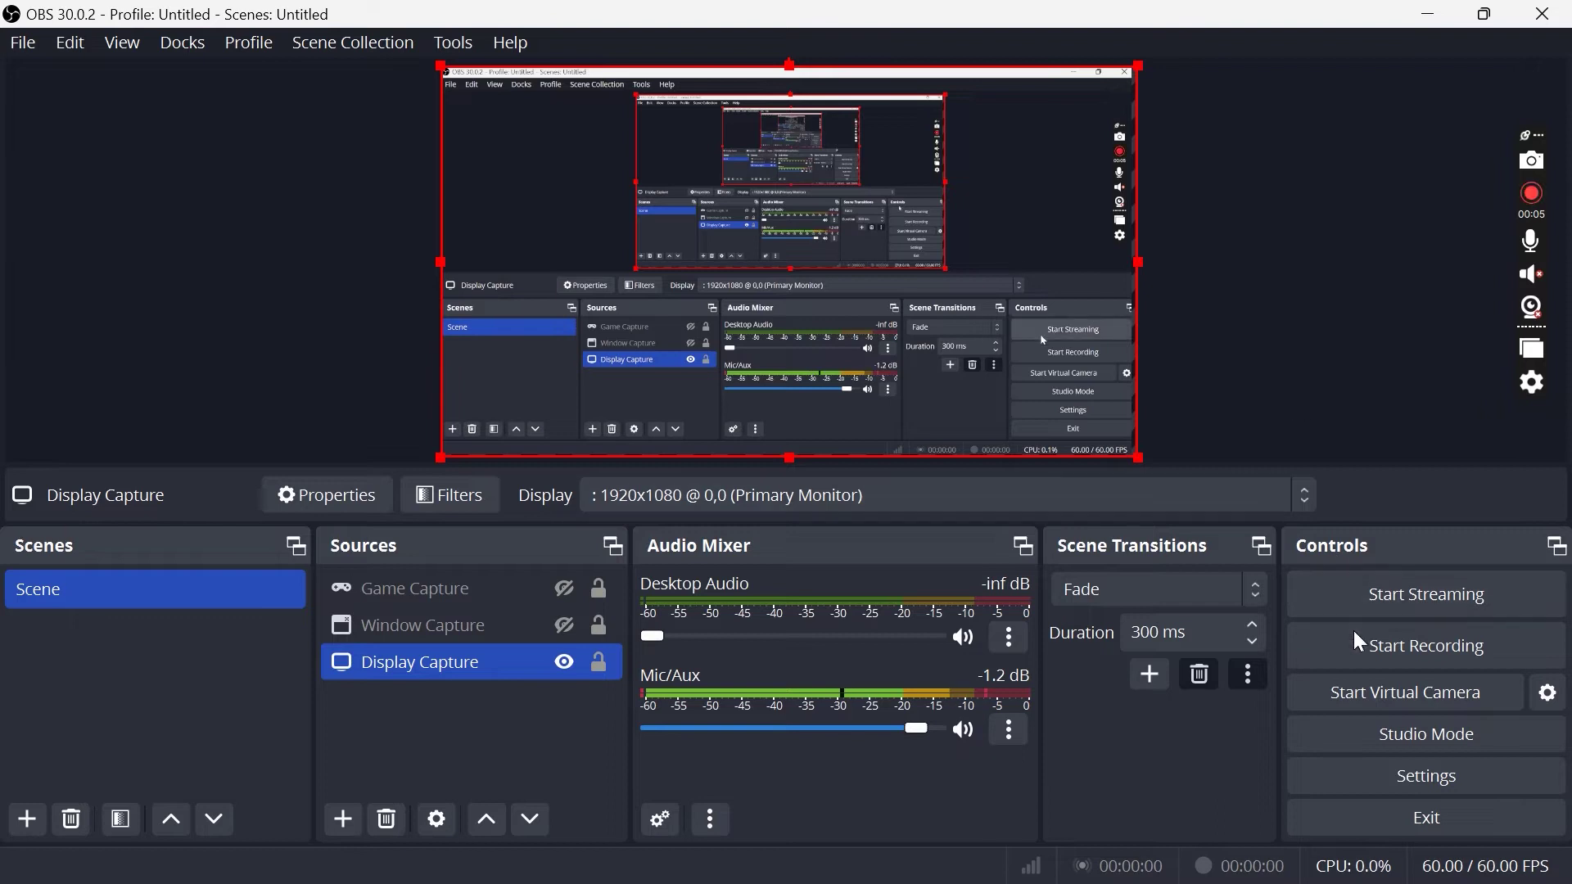
# Open the OBS Settings window on the Output page
pyautogui.click(1386, 778)
pyautogui.scroll(-3, 541, 236)
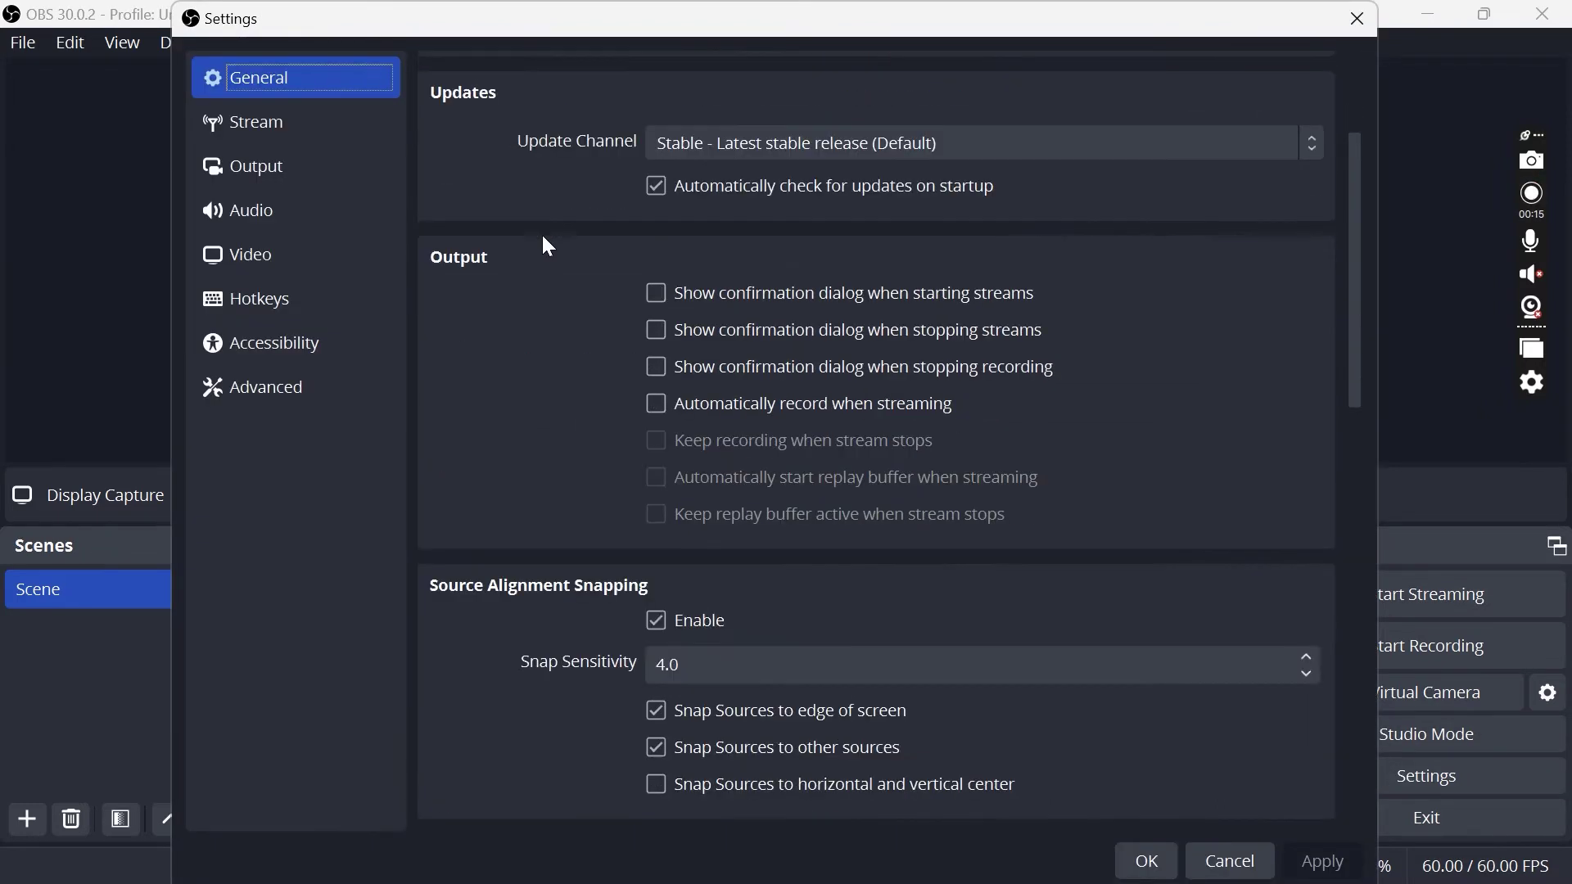
pyautogui.scroll(3, 544, 279)
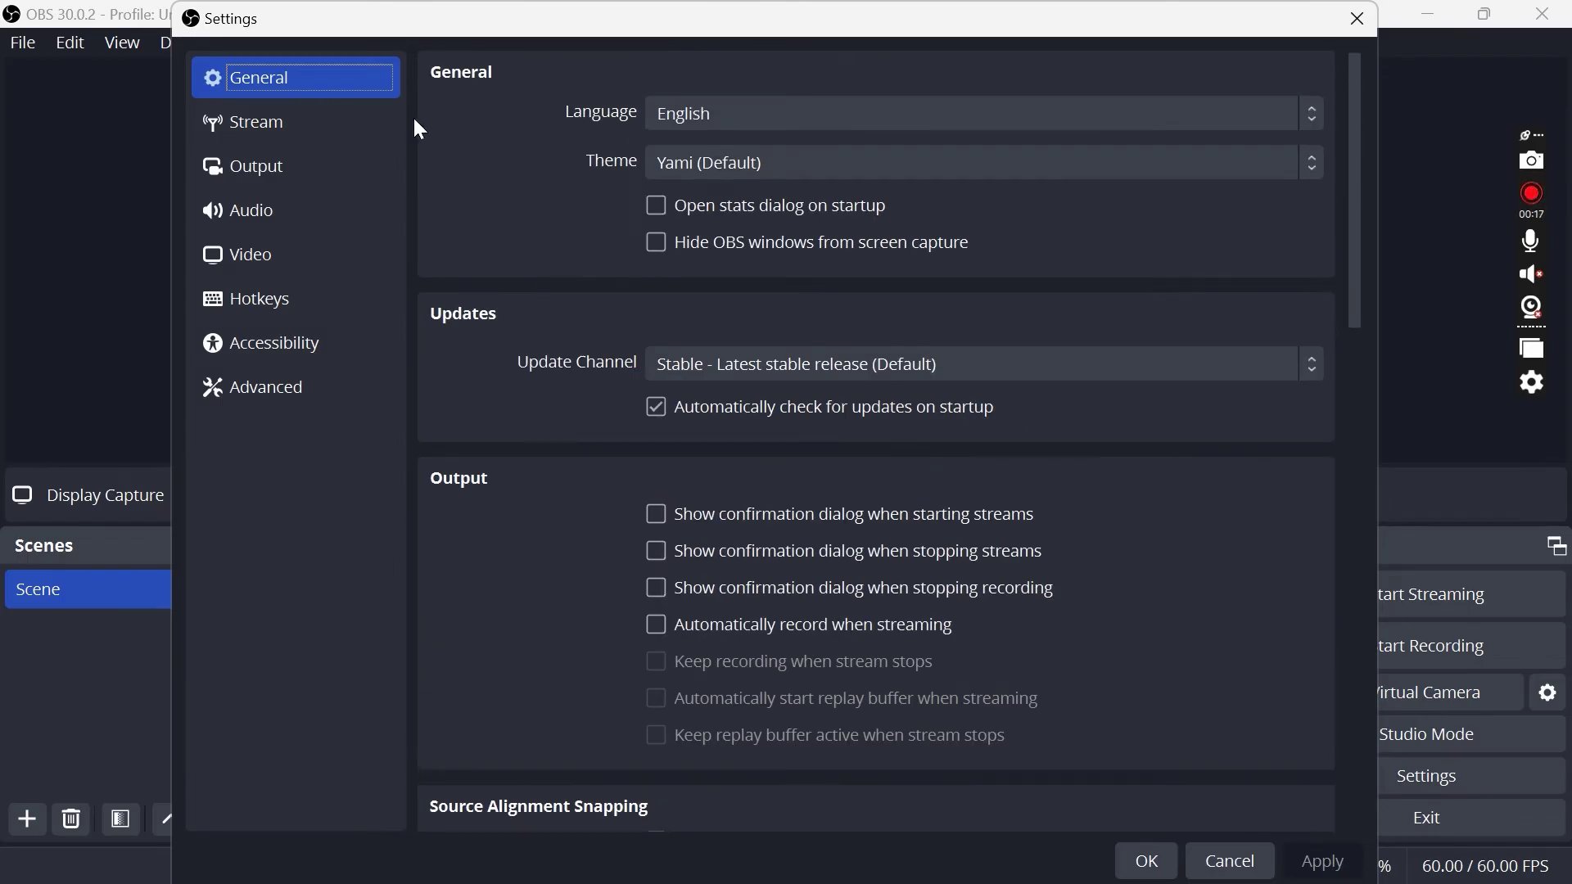
pyautogui.click(256, 170)
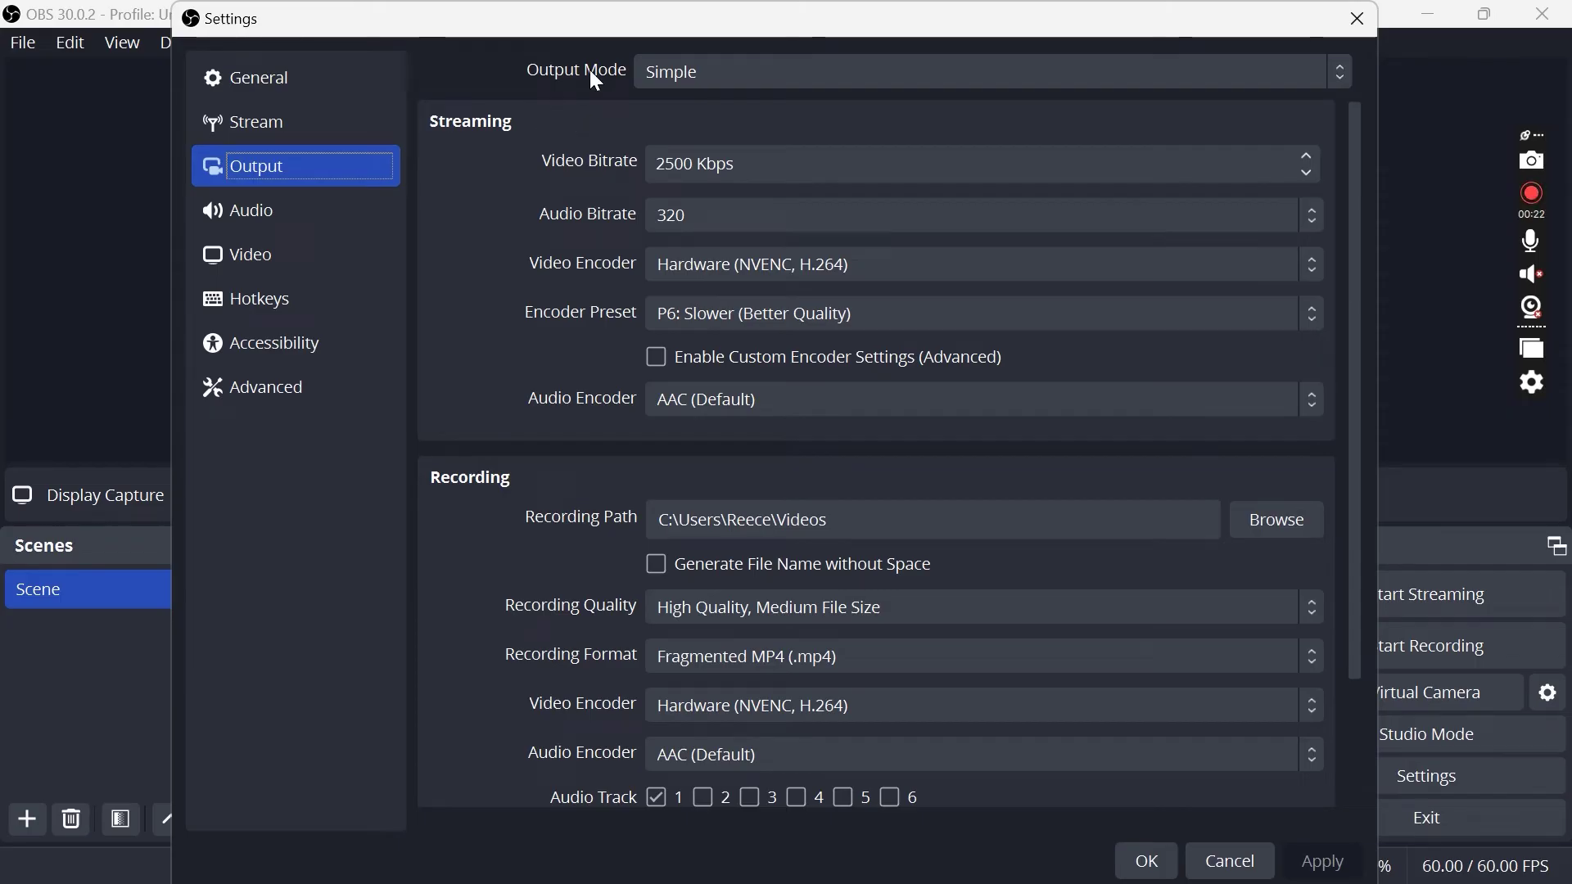
# Keep Simple output mode and set the streaming audio bitrate to 320
pyautogui.click(748, 70)
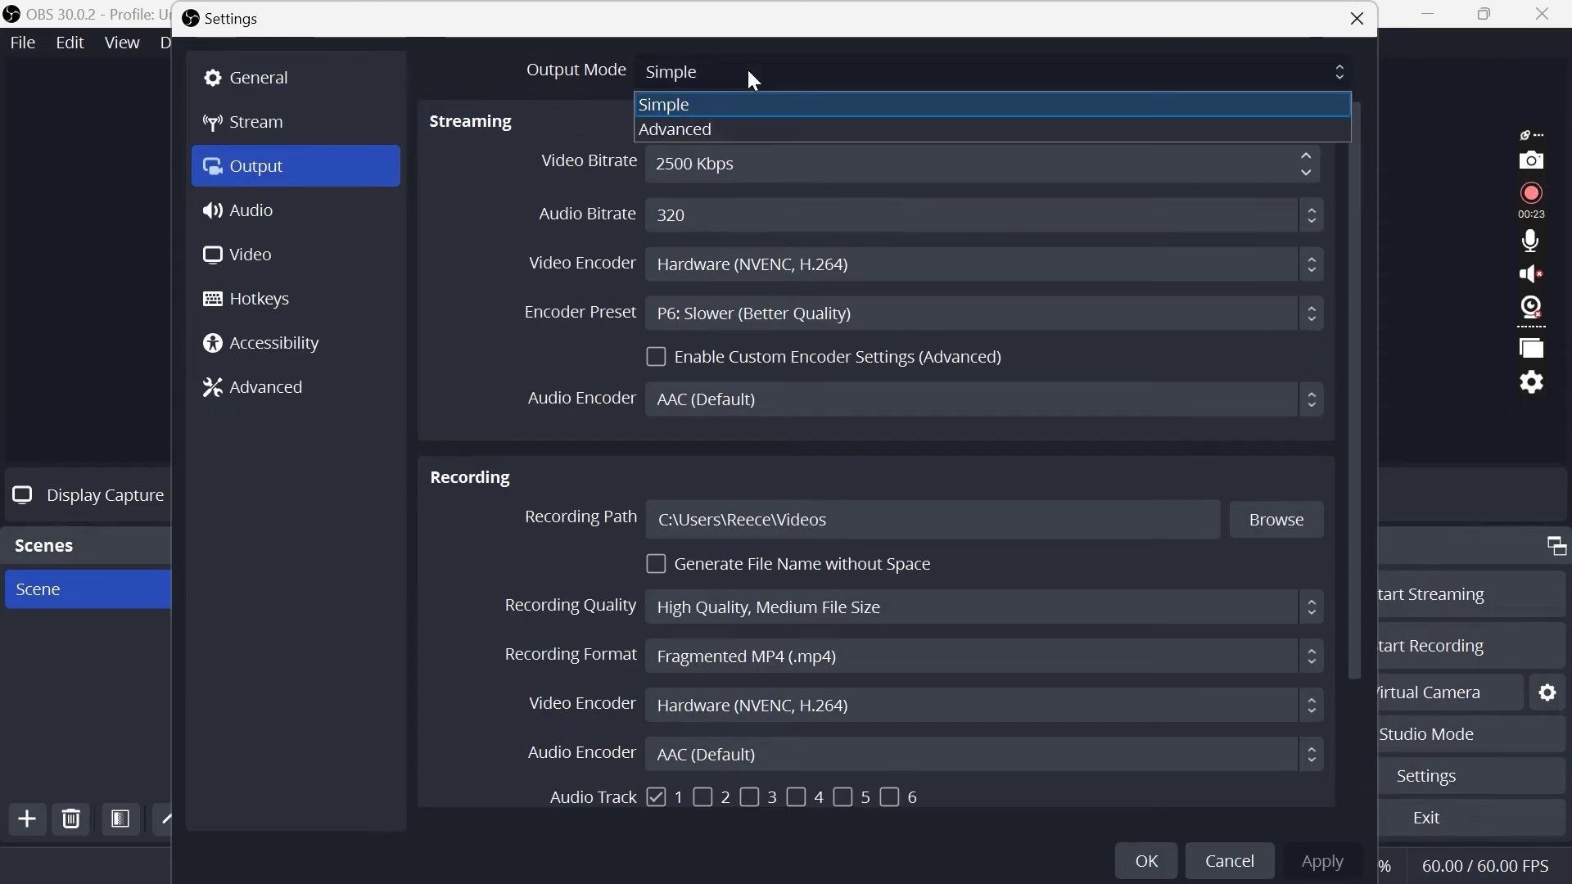
pyautogui.click(666, 100)
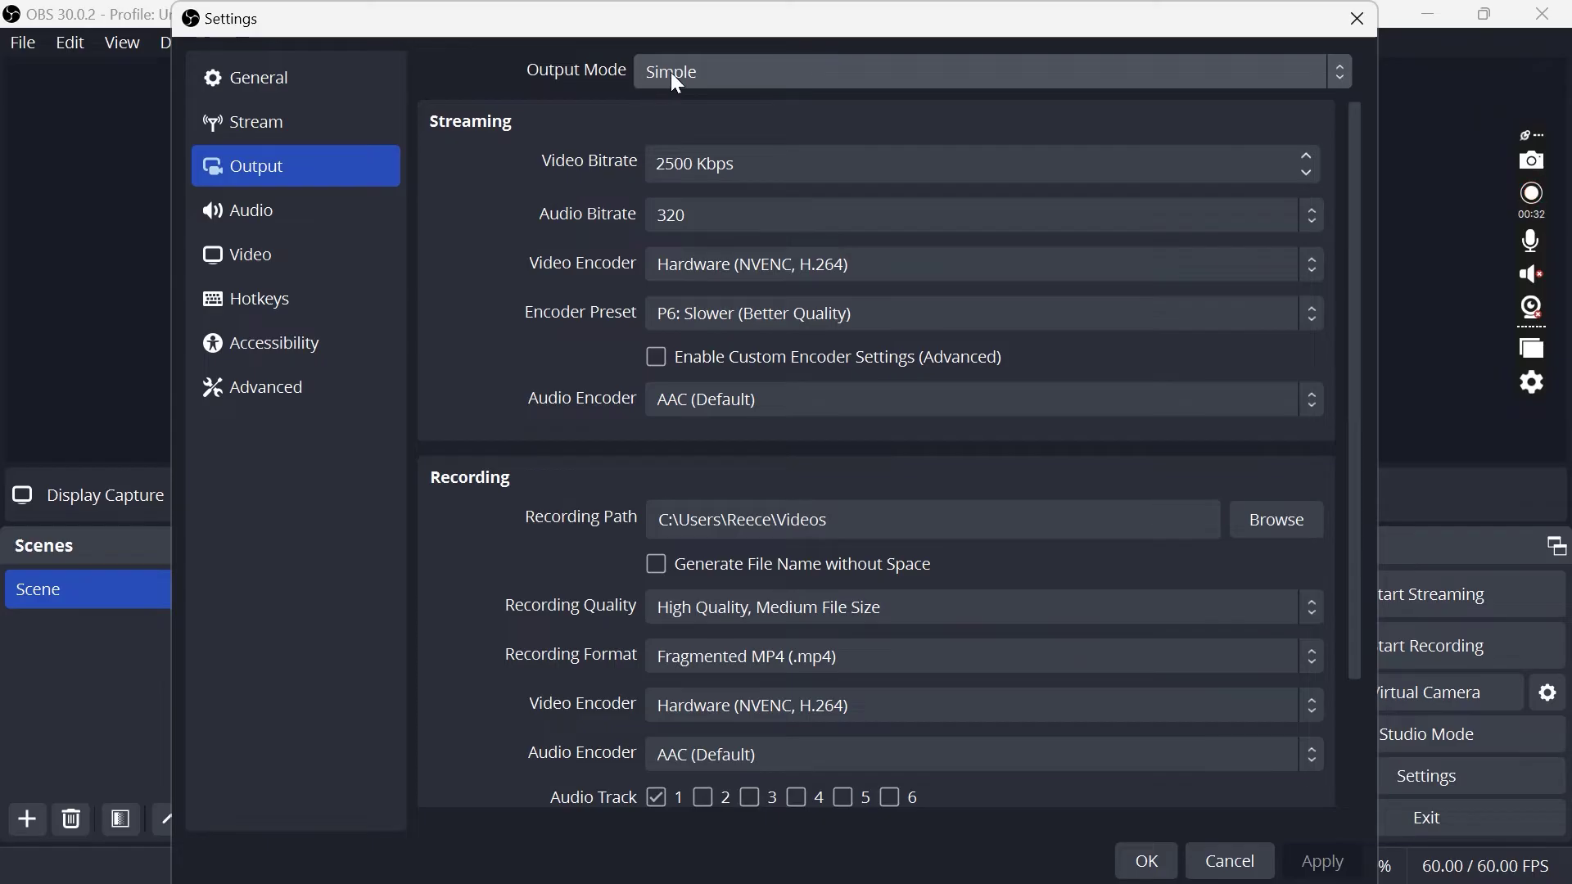
pyautogui.click(671, 72)
pyautogui.click(671, 72)
pyautogui.click(693, 215)
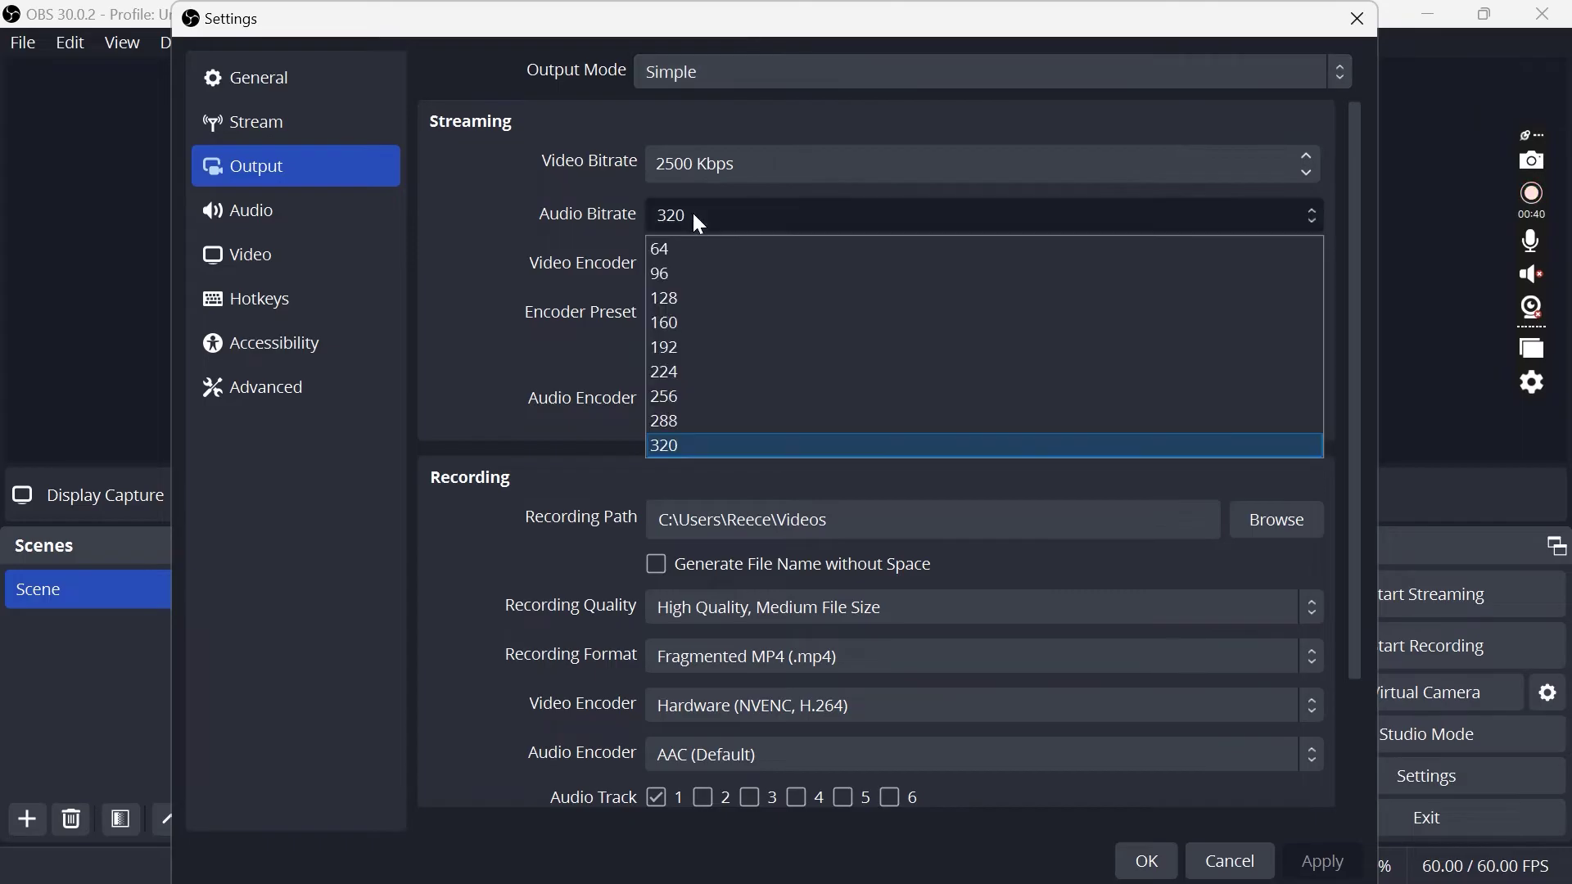
pyautogui.click(672, 448)
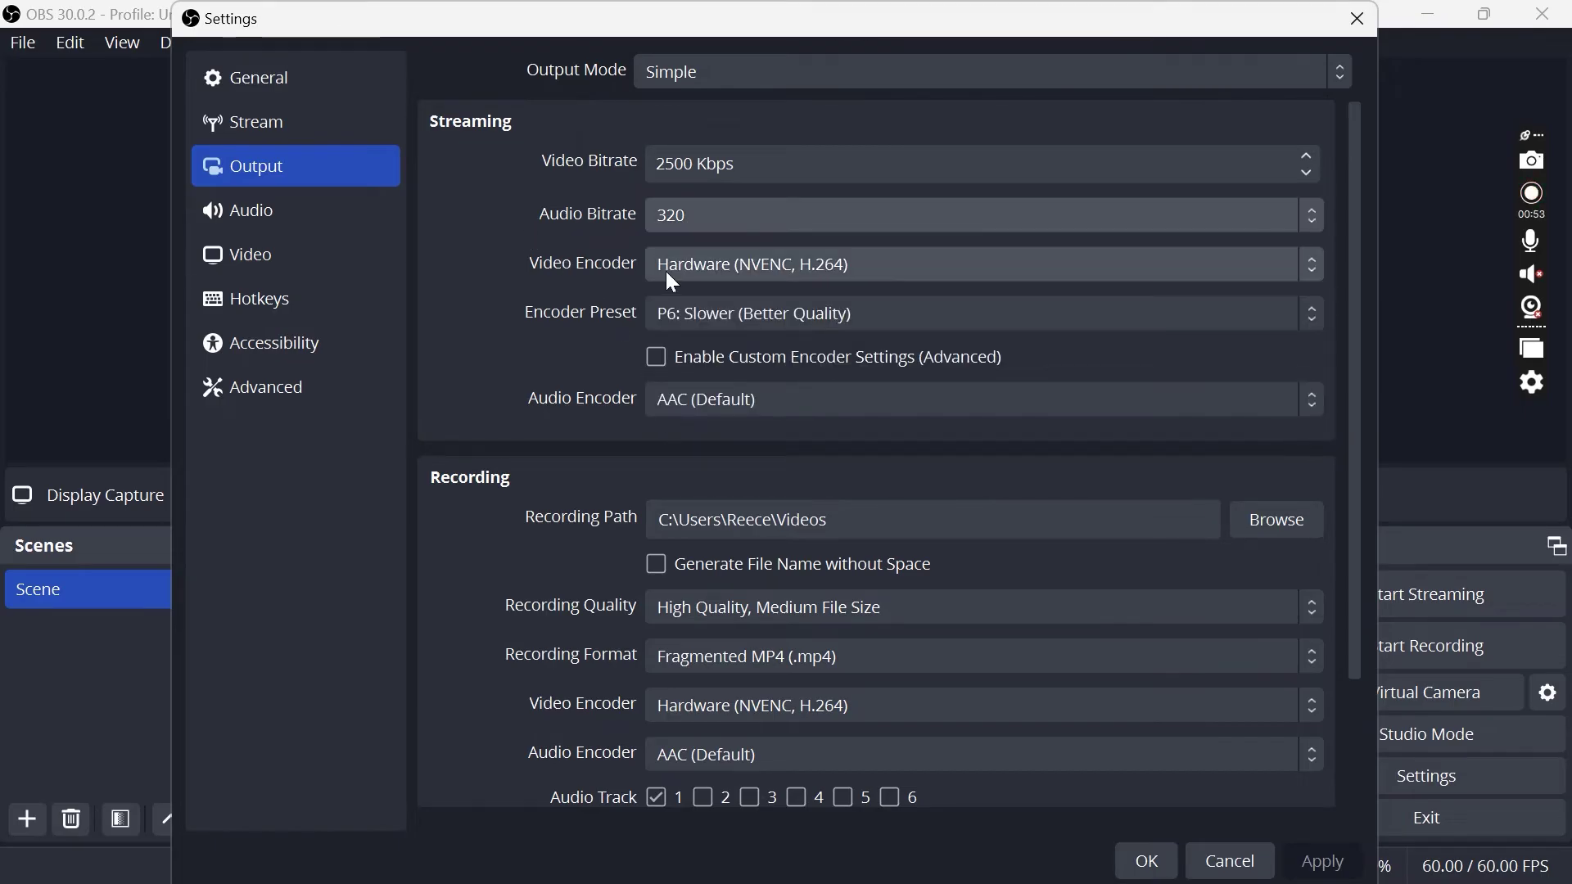
pyautogui.click(688, 280)
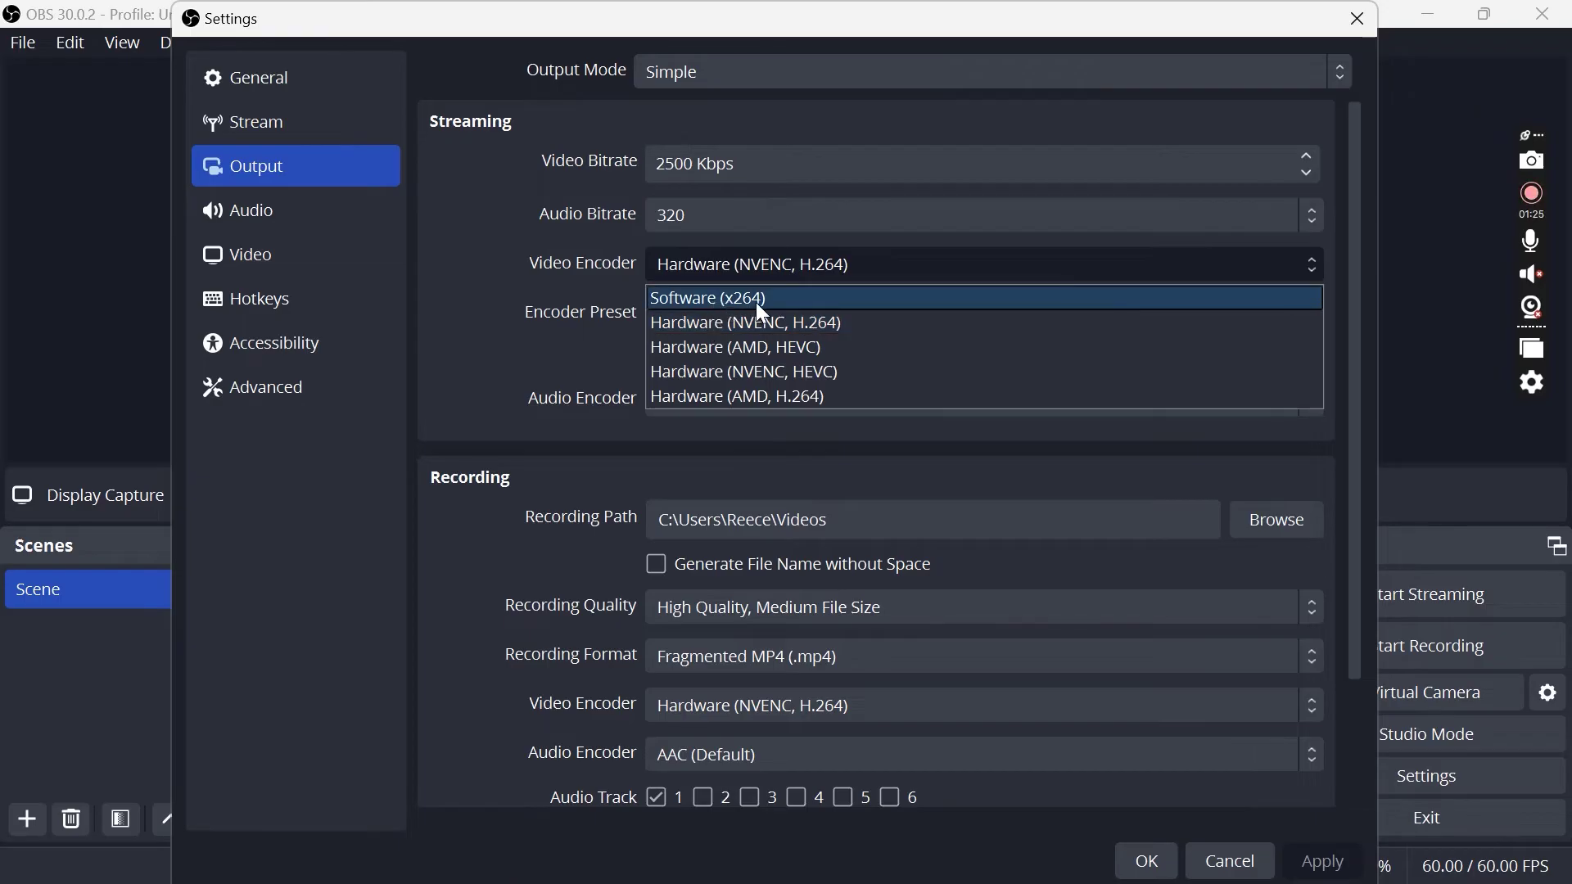
pyautogui.click(760, 322)
pyautogui.click(696, 319)
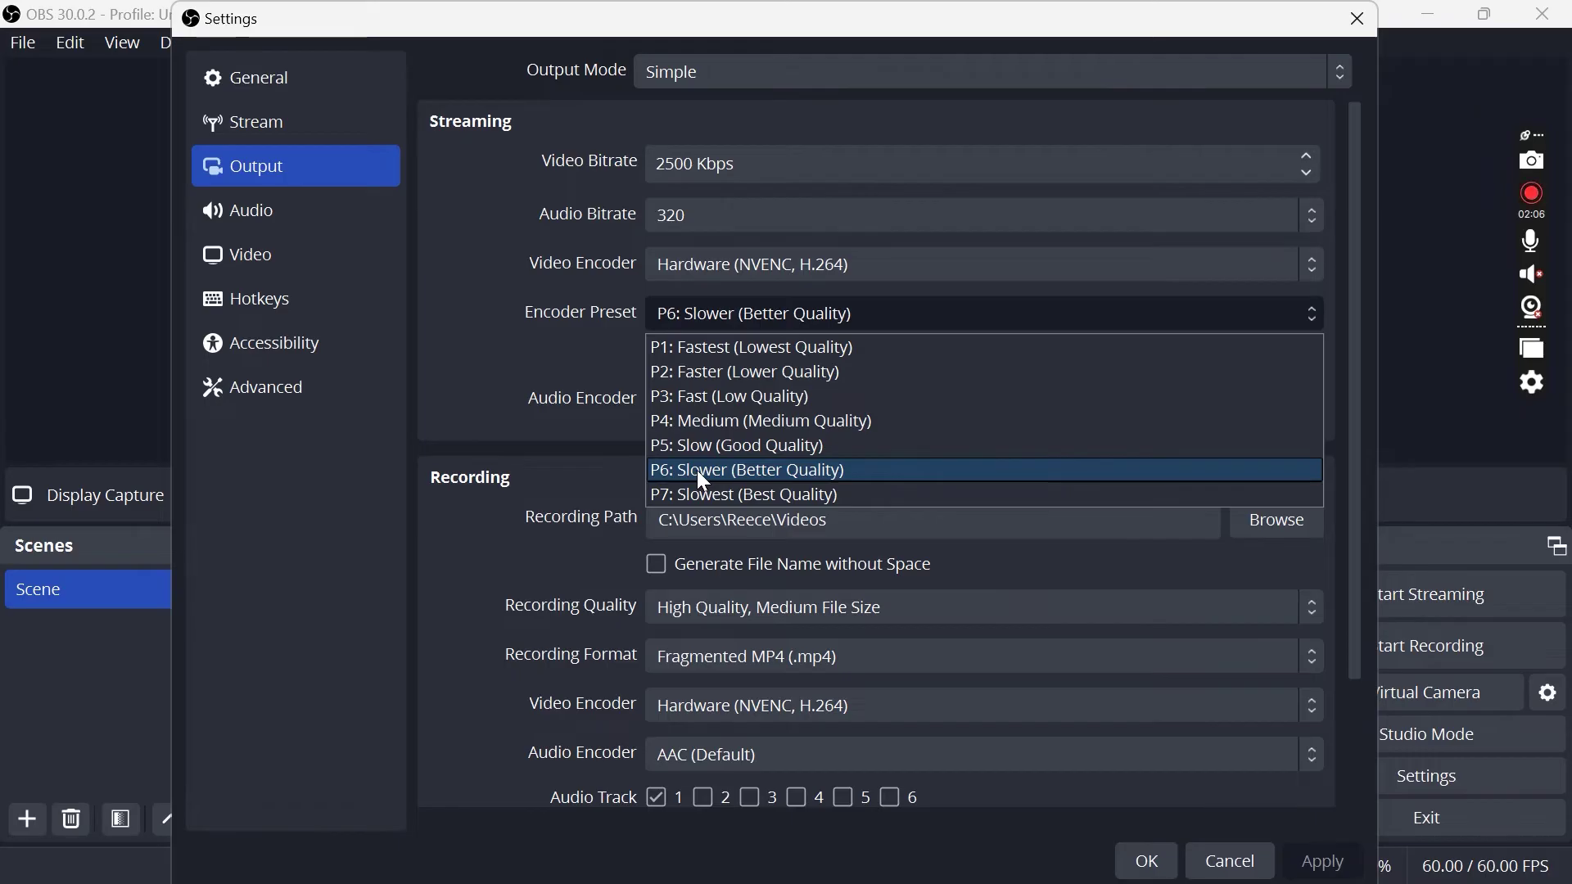
# Set the recording path to the Videos folder
pyautogui.scroll(-3, 524, 316)
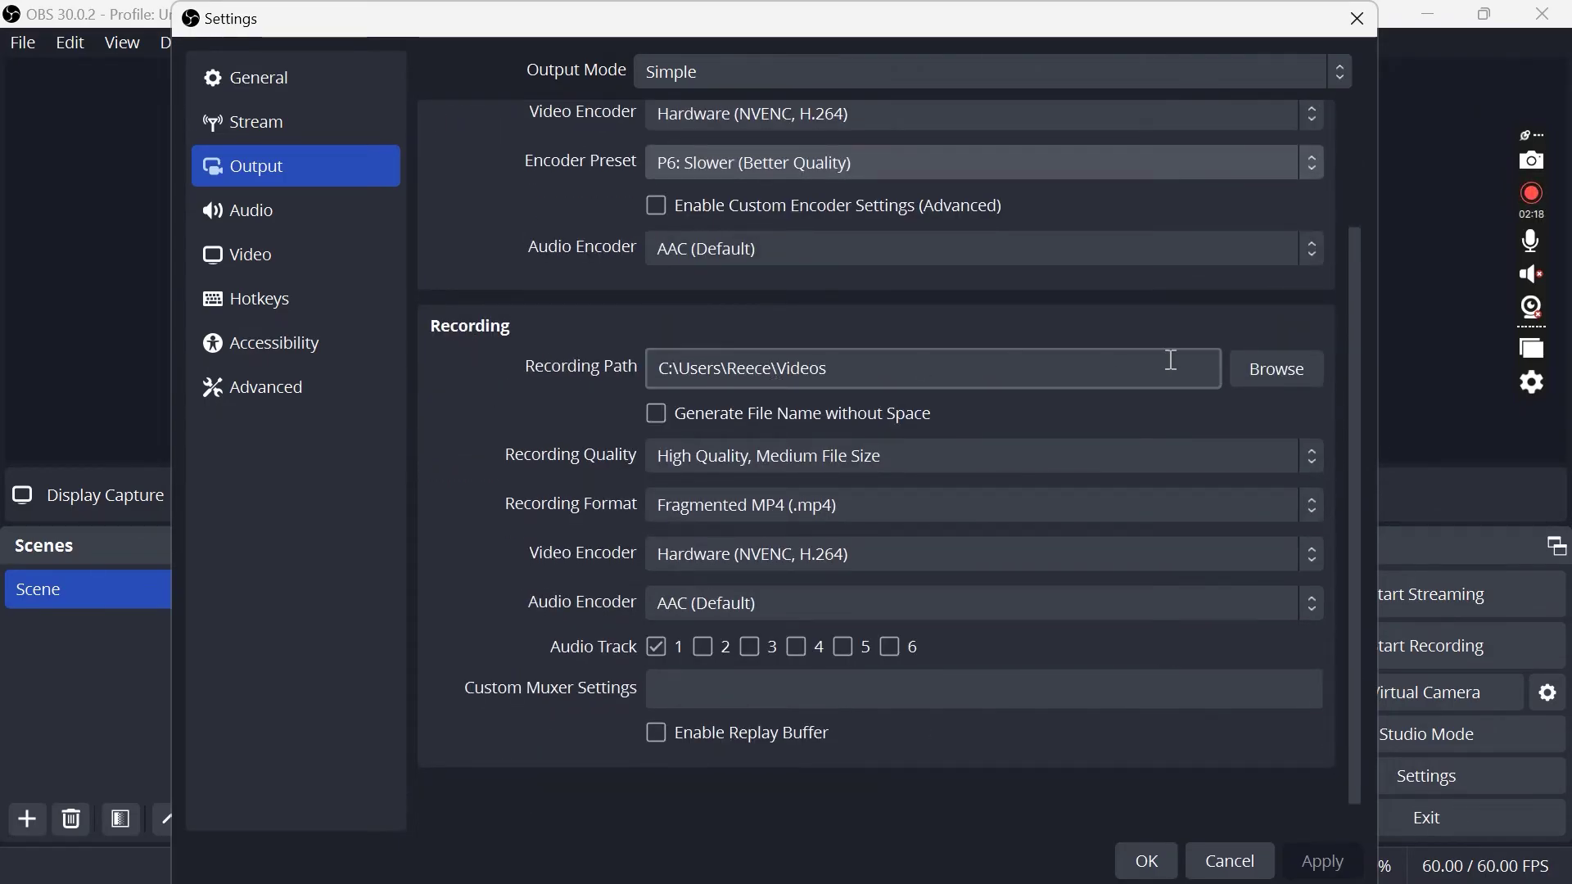
pyautogui.click(1268, 379)
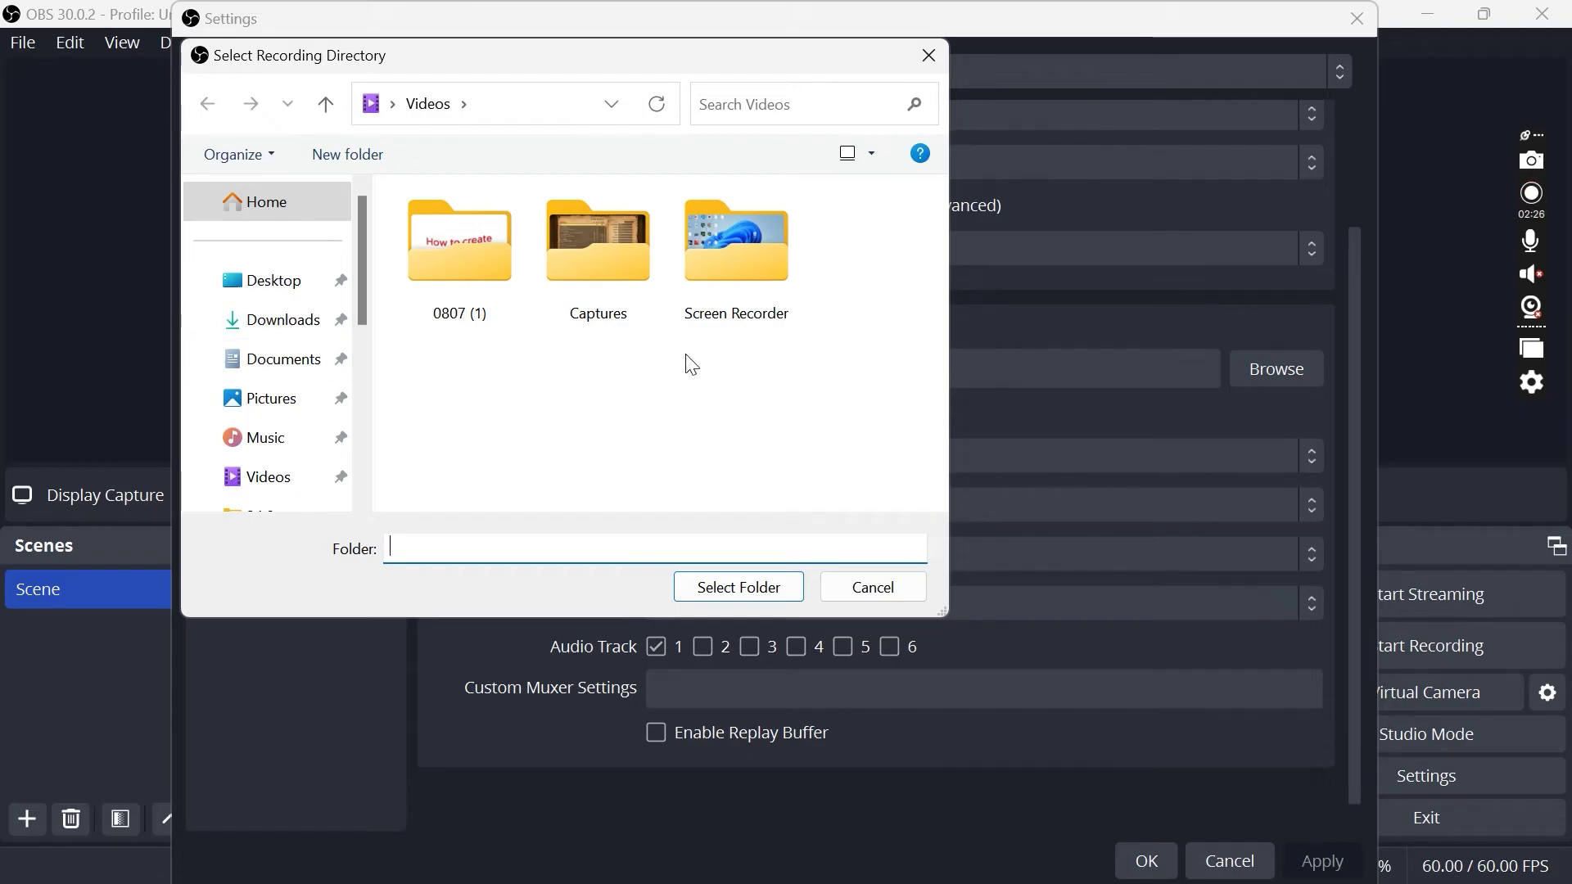
pyautogui.click(784, 586)
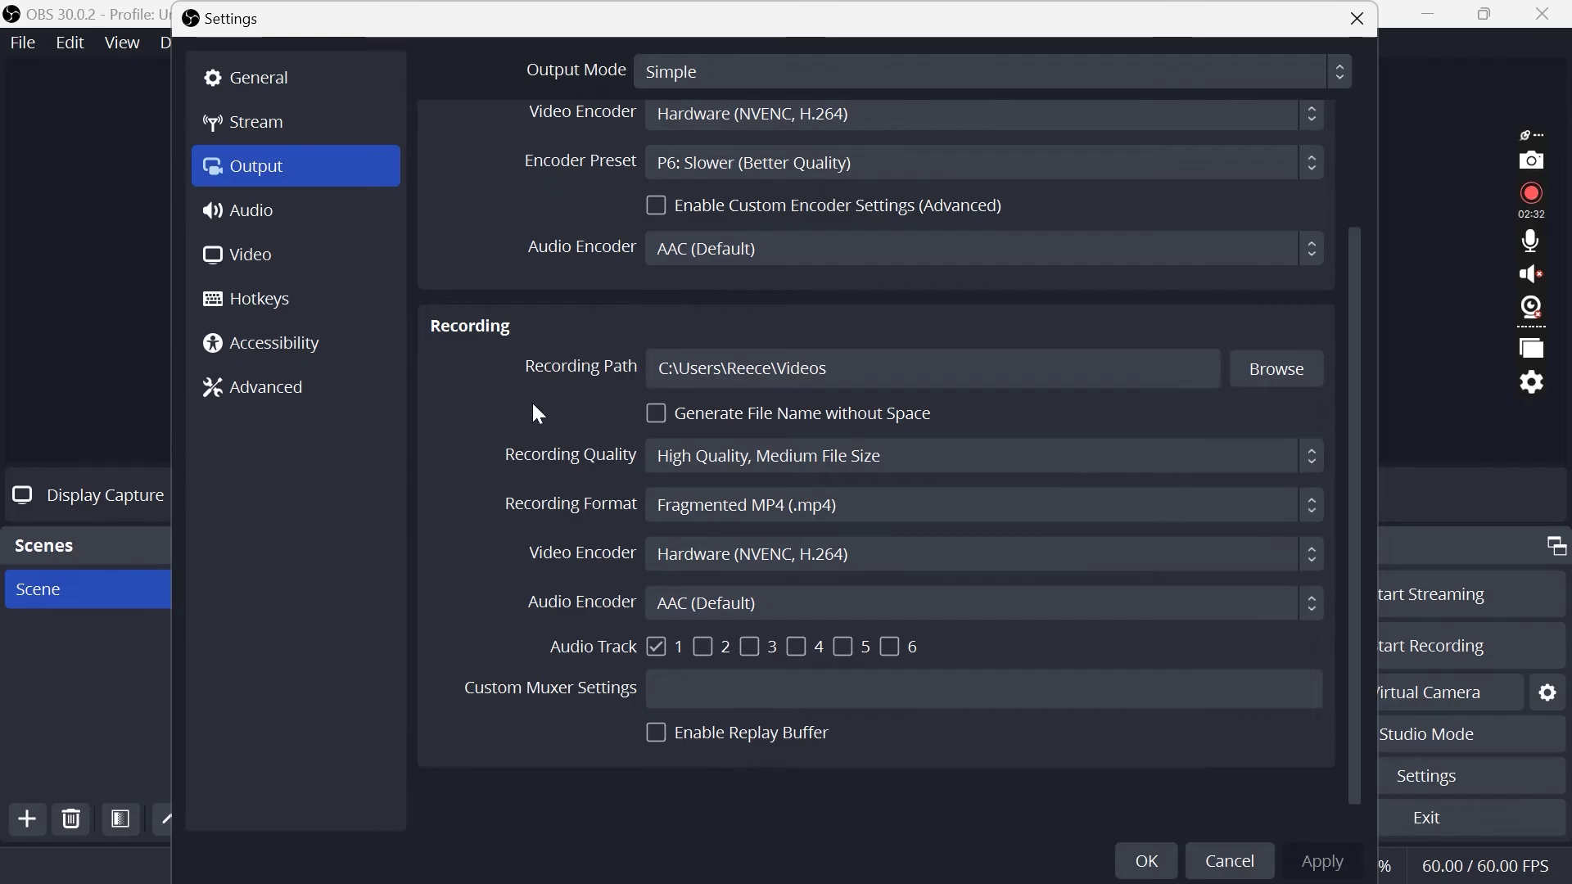
# Keep High Quality recording, Fragmented MP4 format and the NVENC H.264 encoder
pyautogui.click(749, 467)
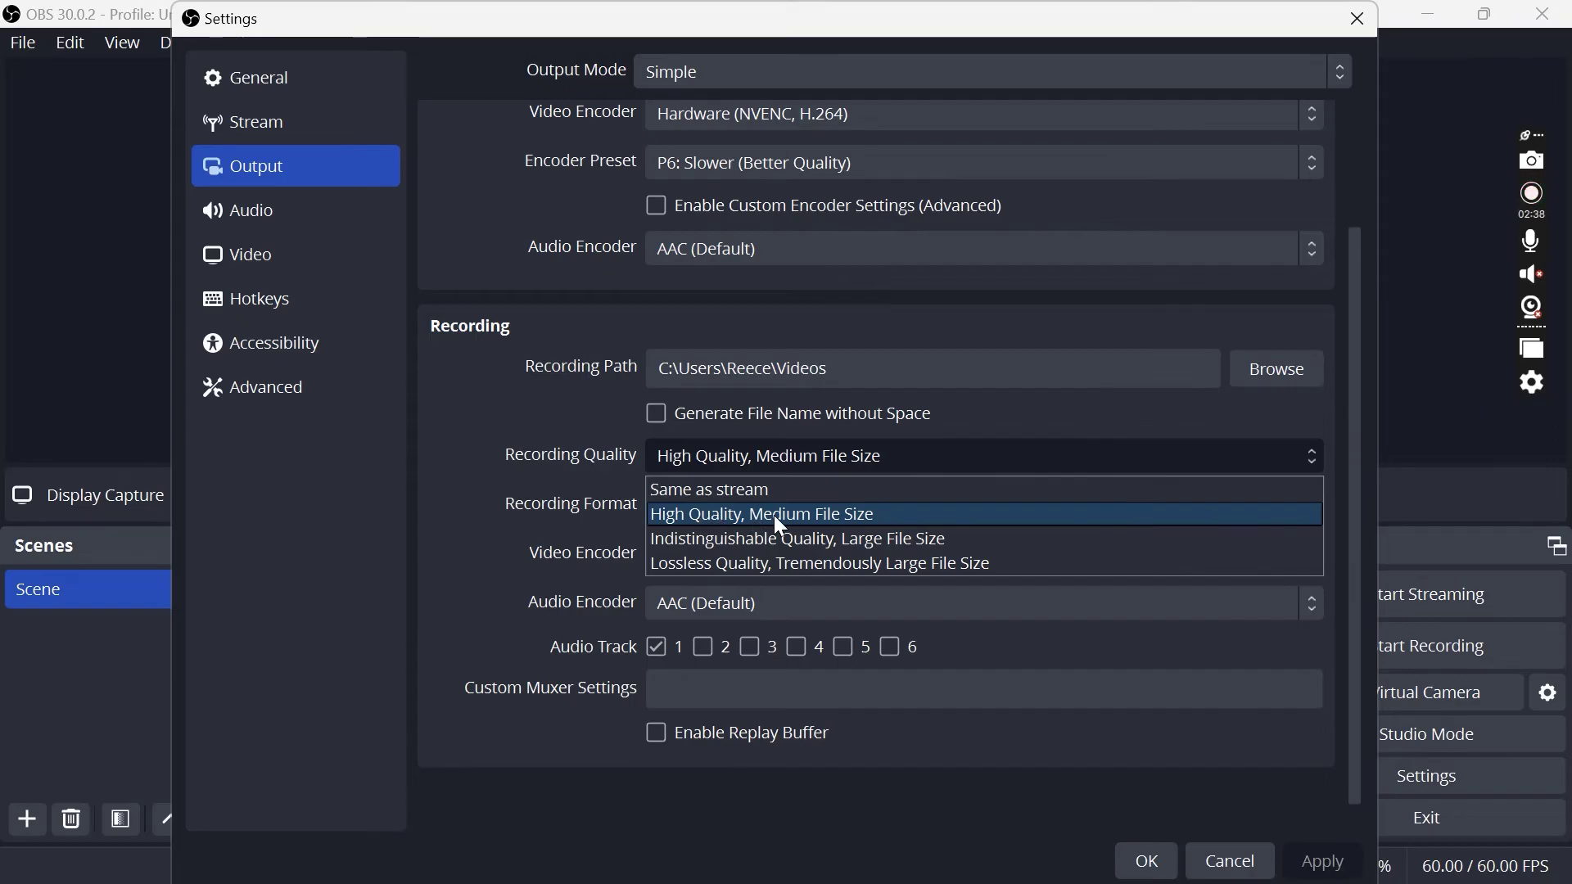
pyautogui.click(691, 516)
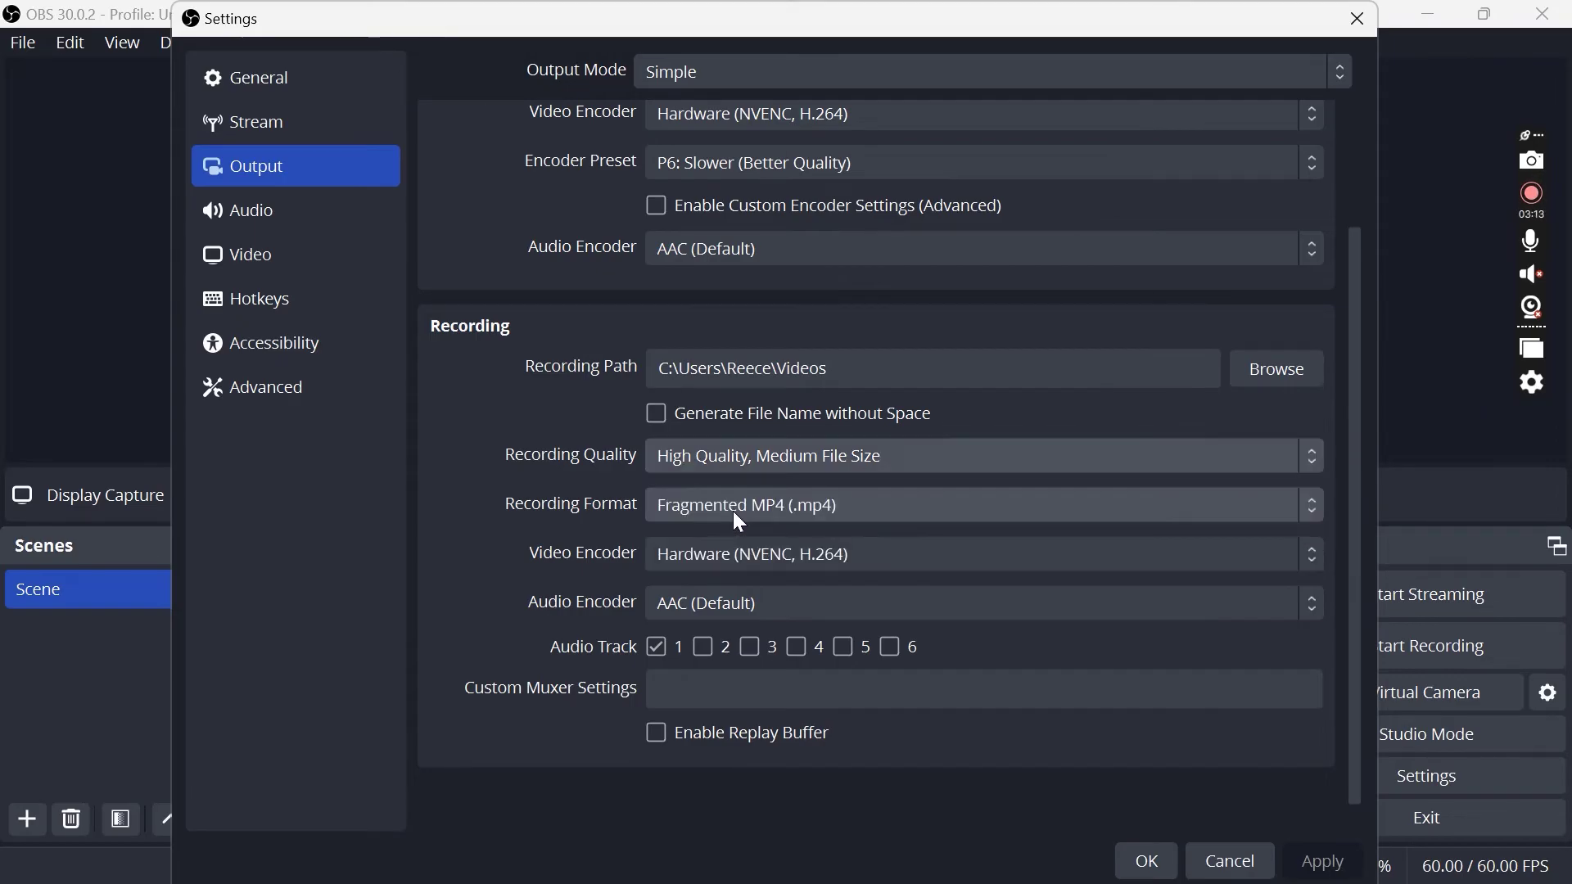
pyautogui.click(733, 509)
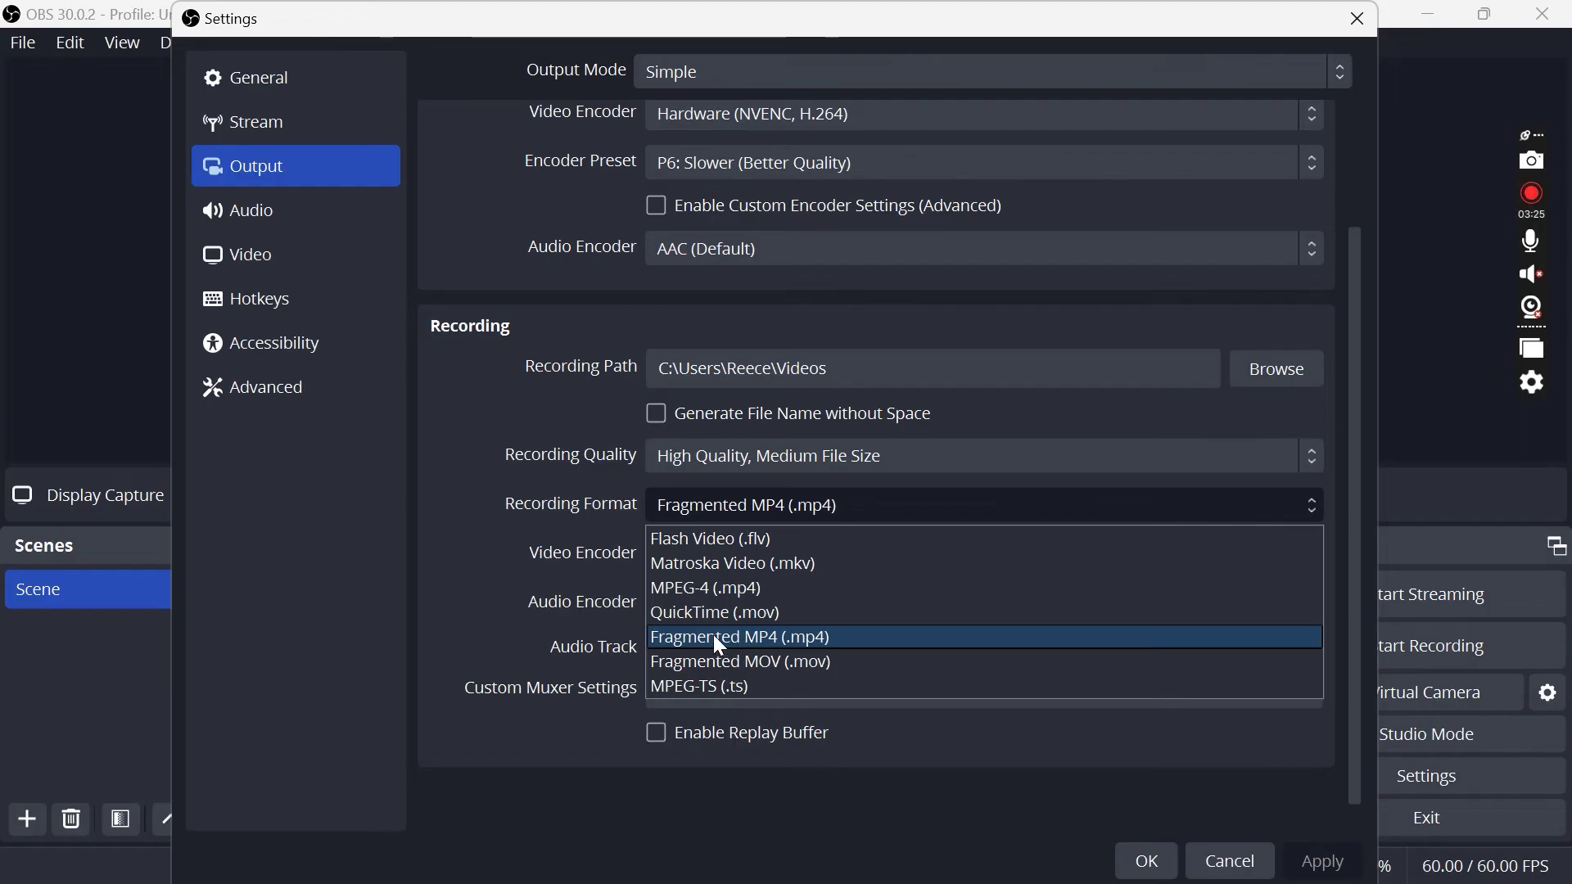
pyautogui.click(714, 636)
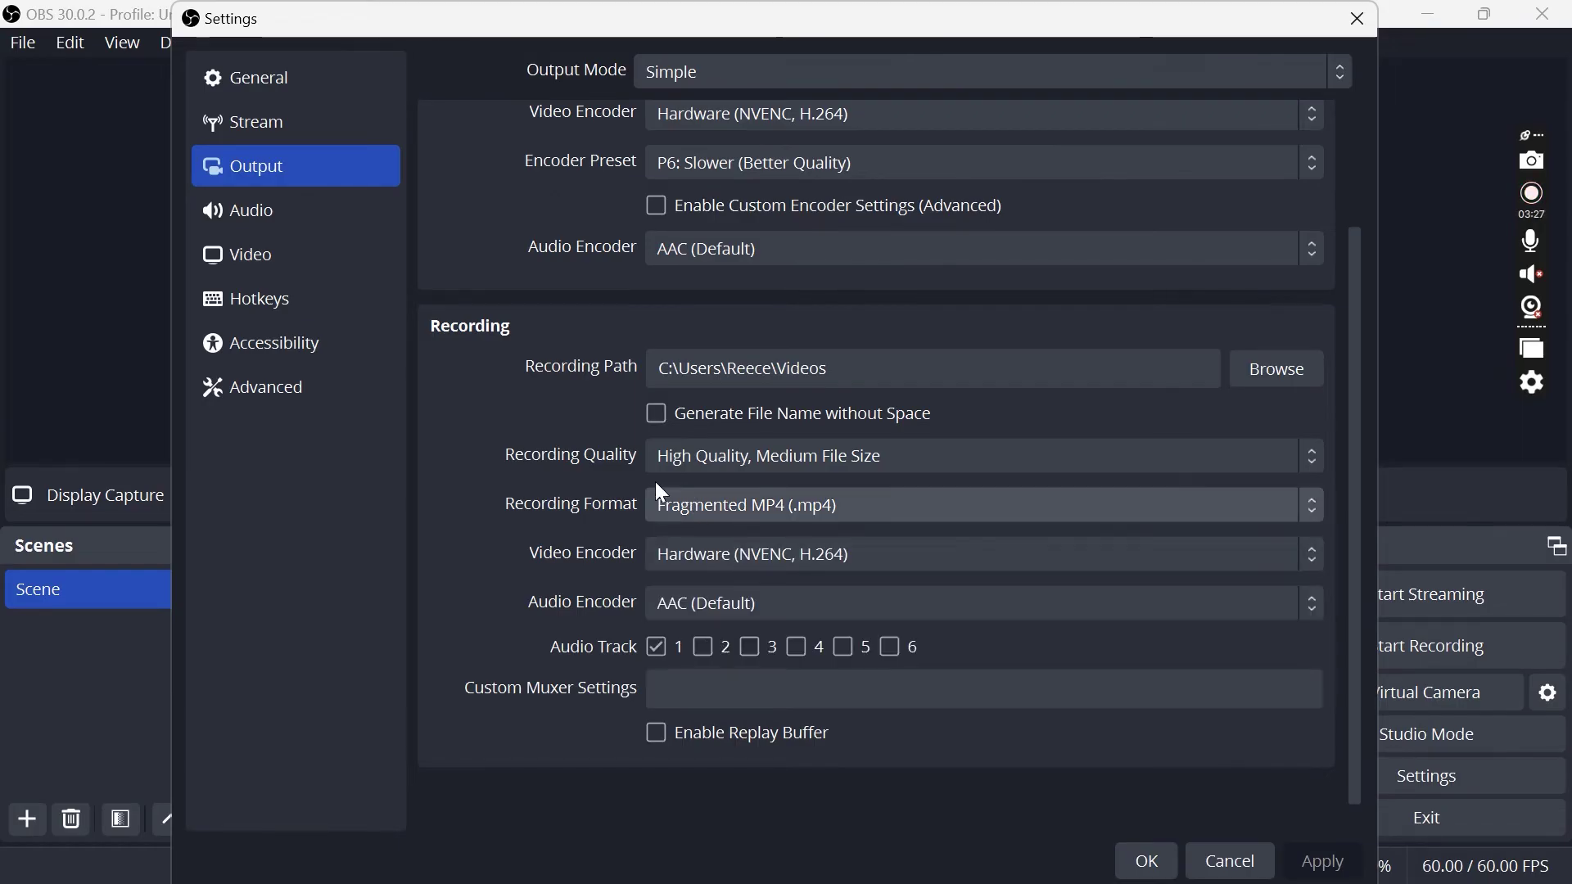
pyautogui.click(680, 553)
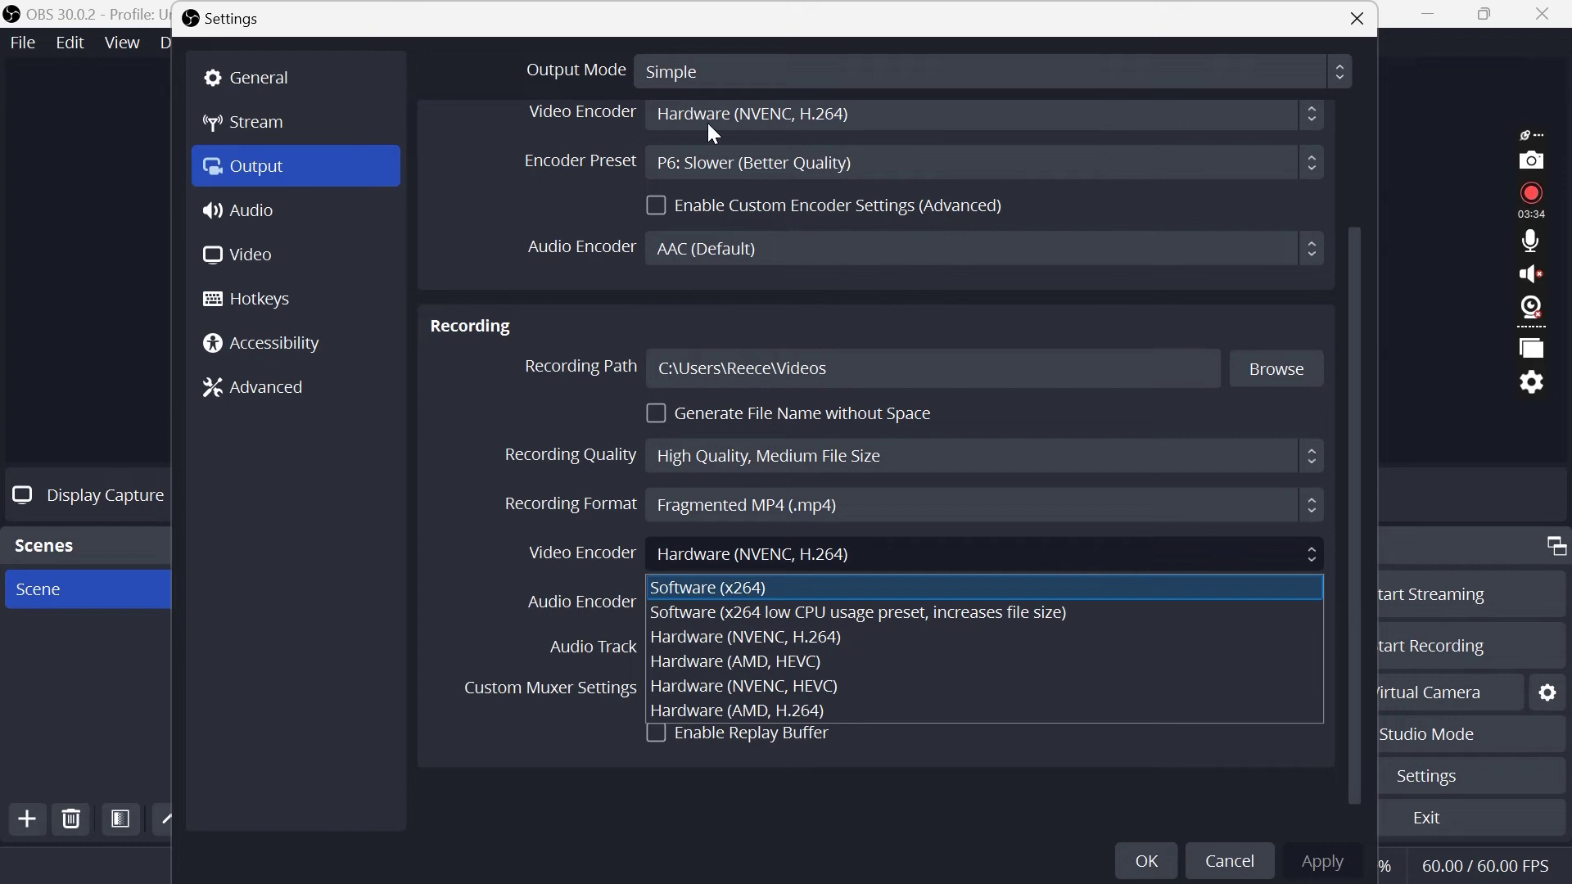
pyautogui.click(731, 642)
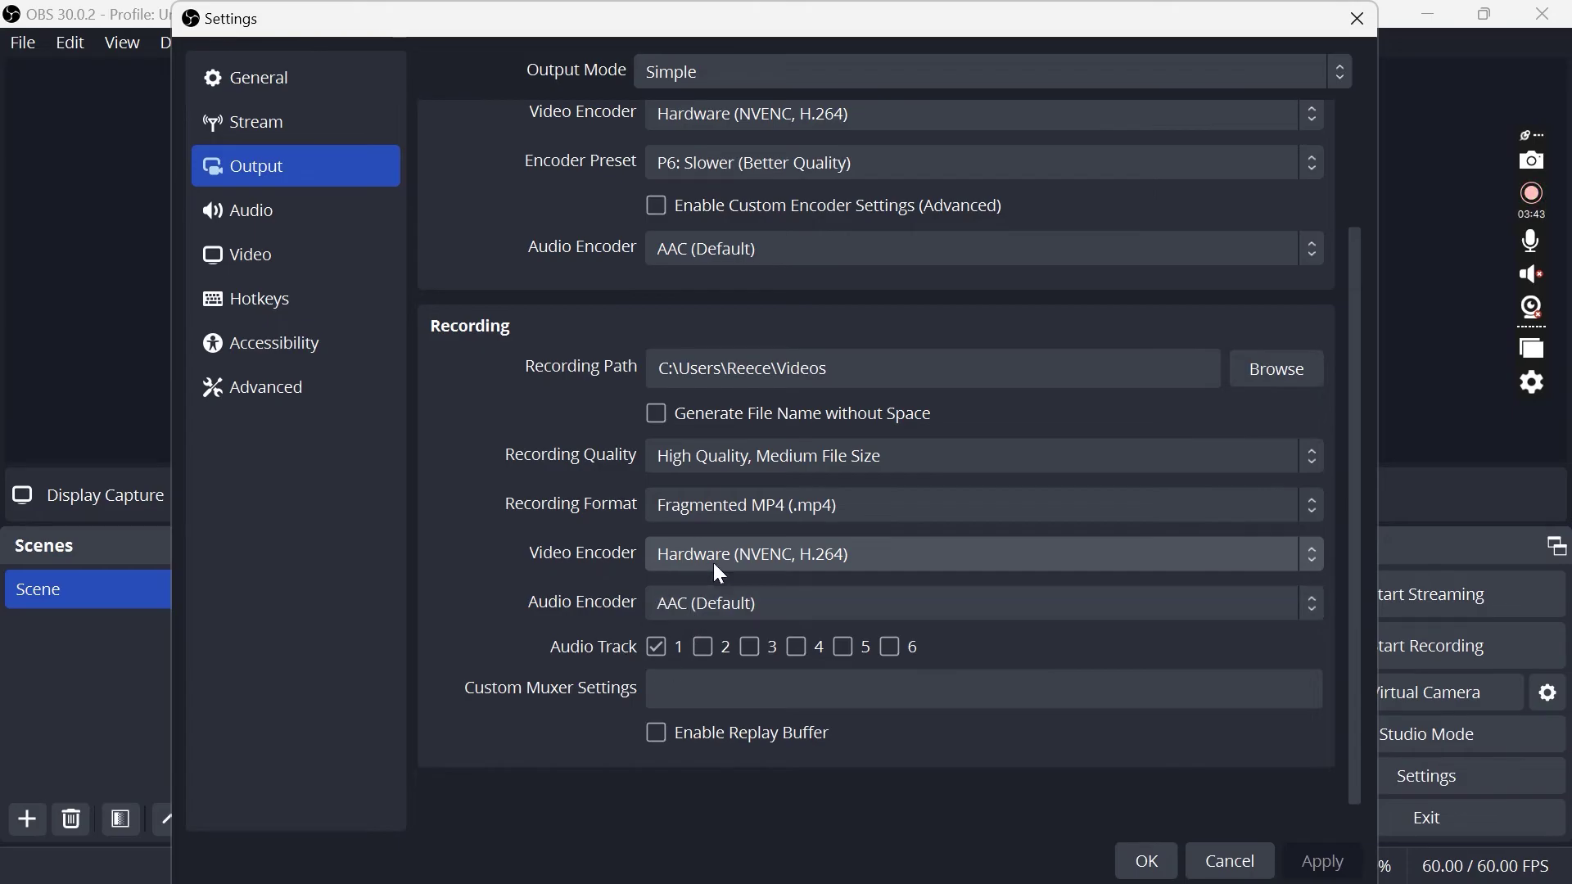
# Keep 48 kHz sample rate, set desktop audio to Realtek speakers, and keep the Yeti mic
pyautogui.click(293, 211)
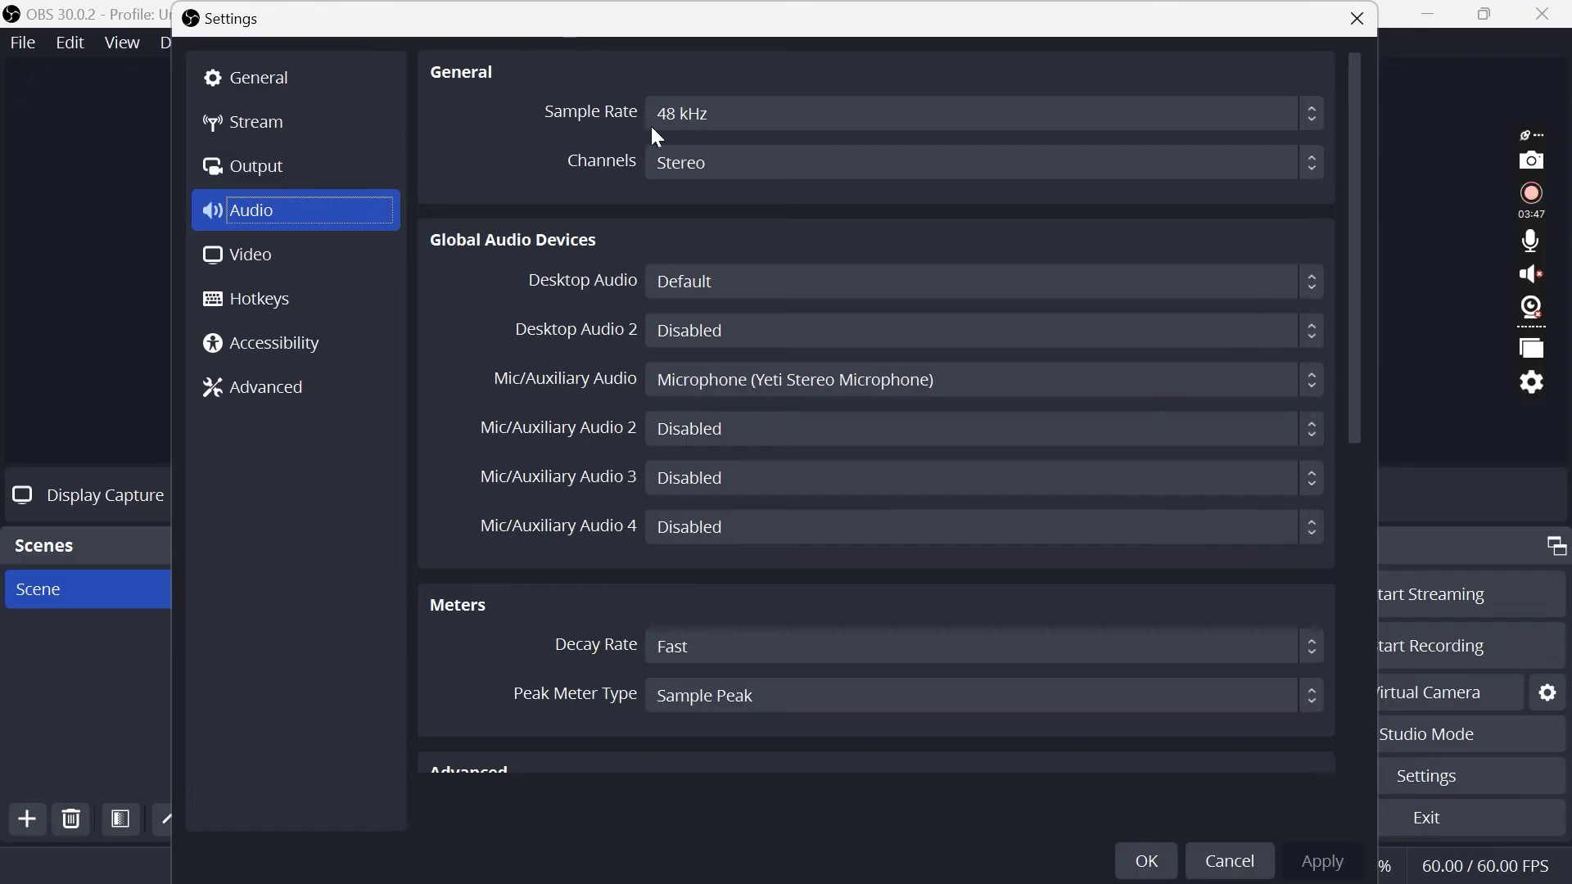
pyautogui.click(716, 115)
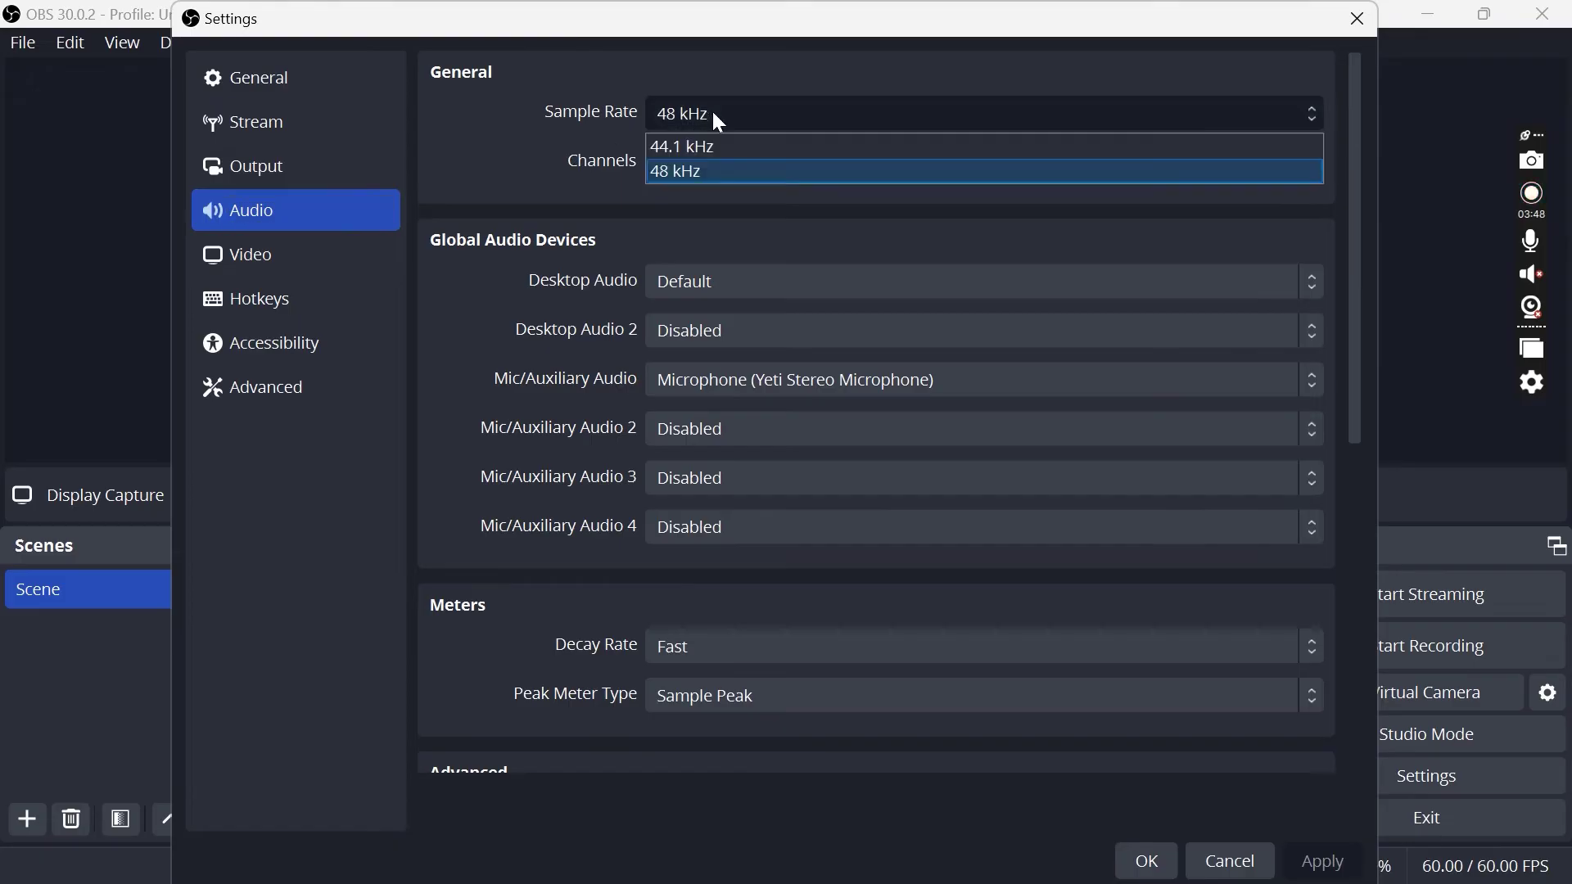
pyautogui.click(683, 173)
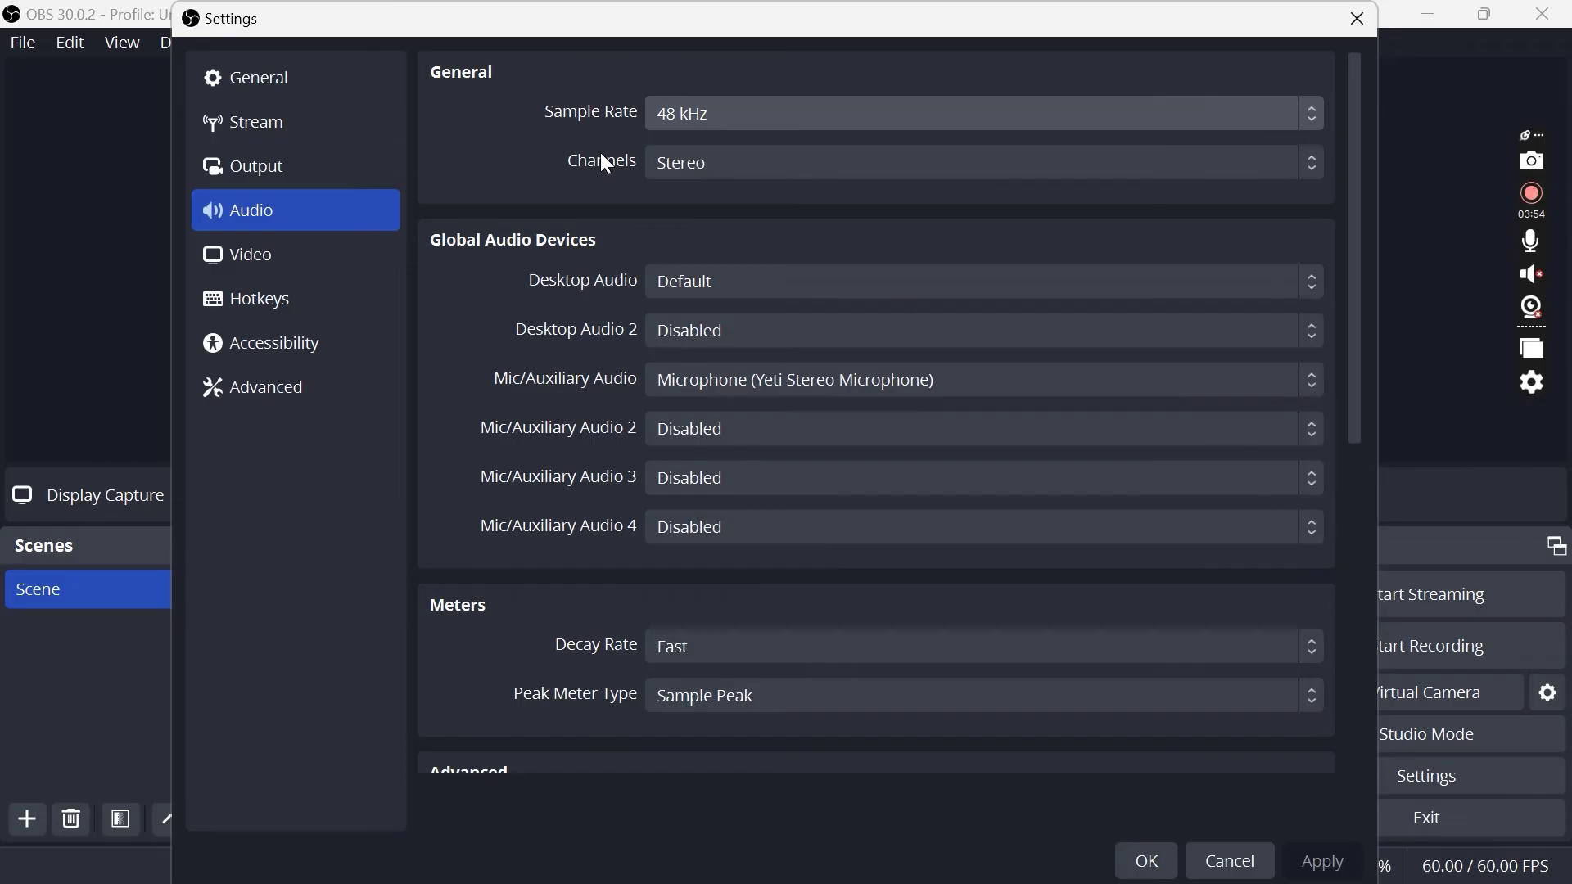
pyautogui.click(691, 280)
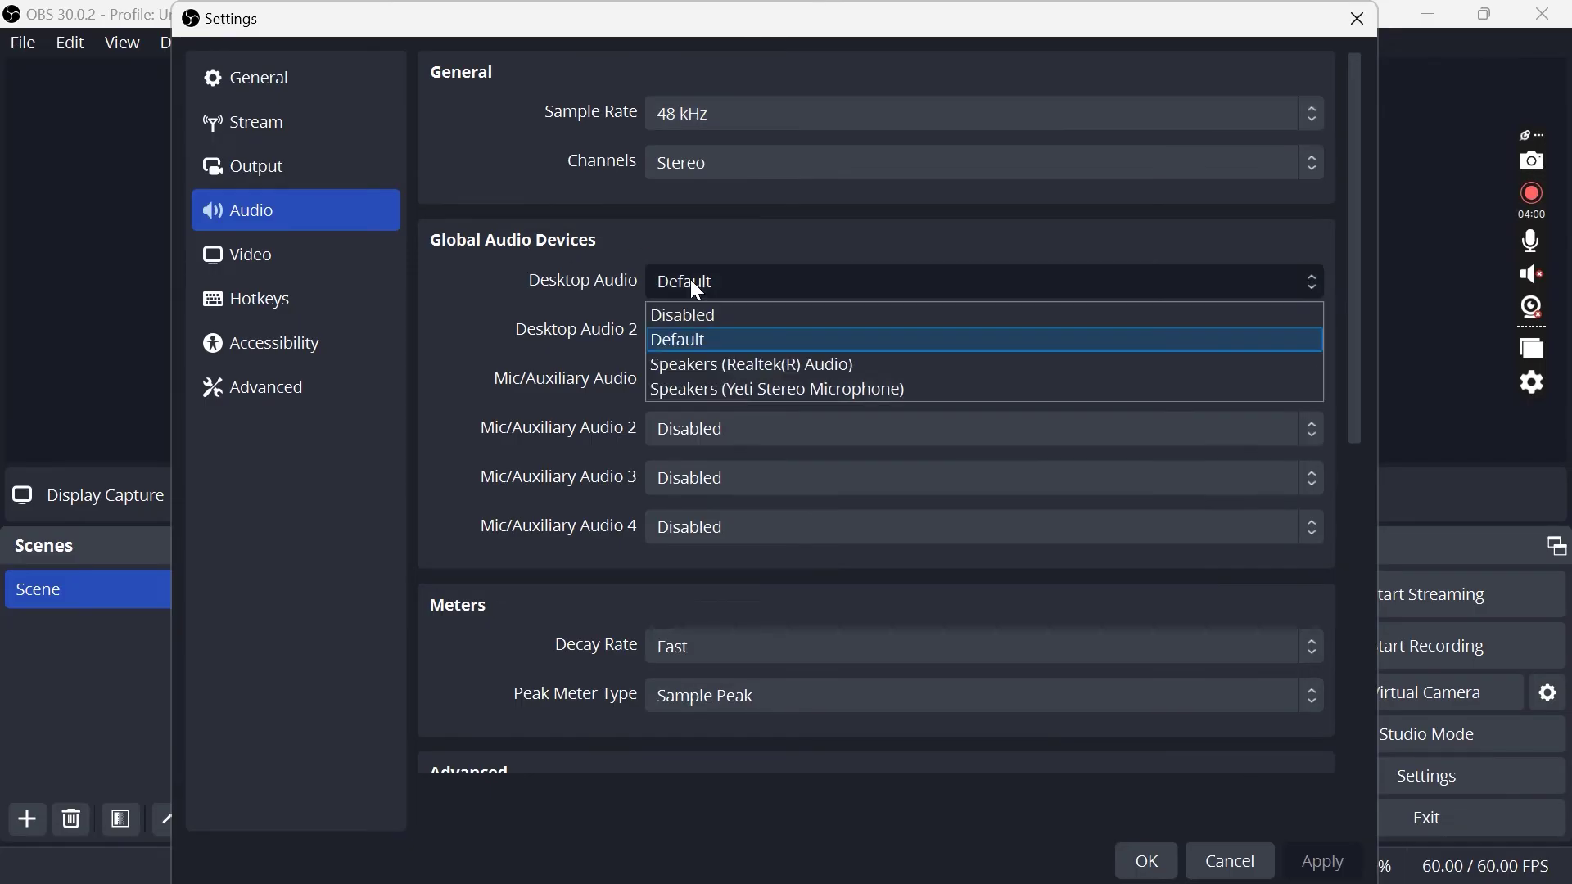
pyautogui.click(688, 365)
pyautogui.click(686, 385)
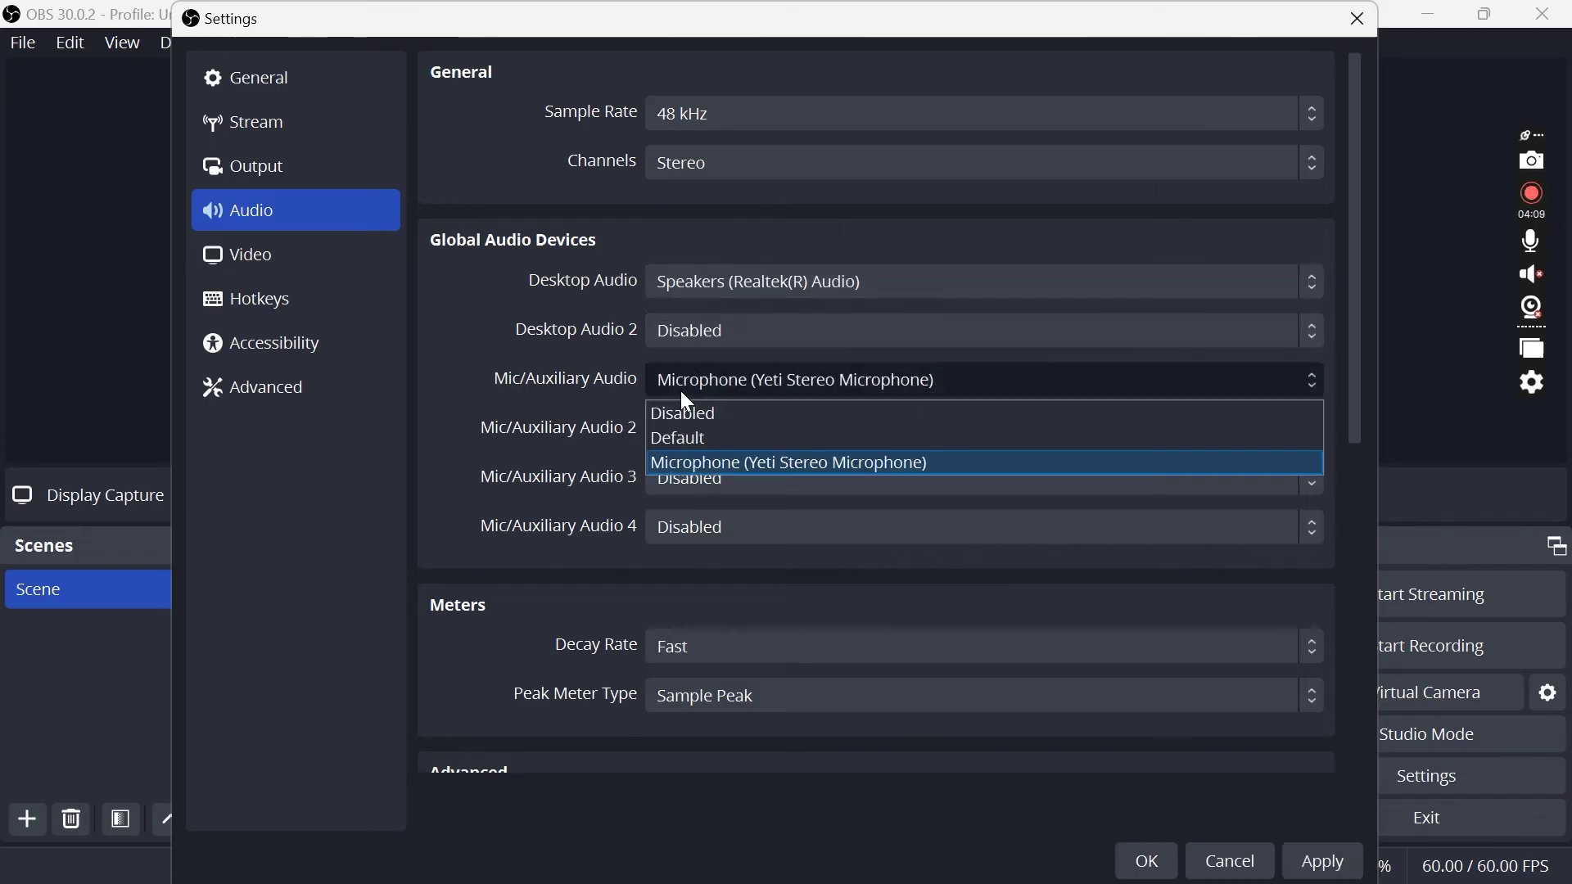
pyautogui.click(705, 458)
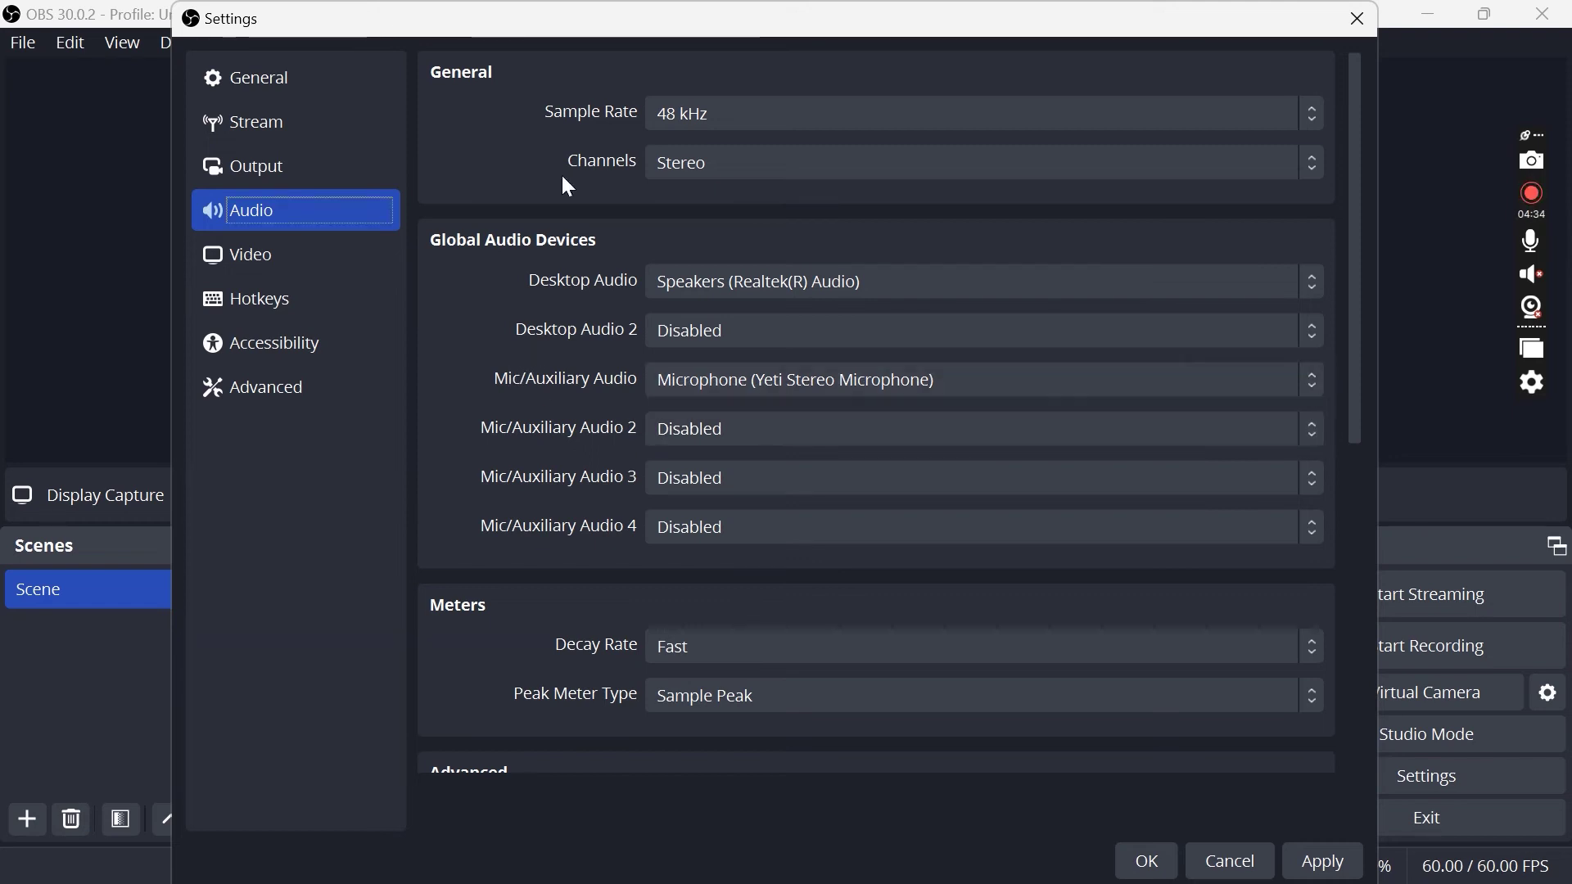
# Set Process Priority to High under Advanced and save the settings
pyautogui.click(294, 397)
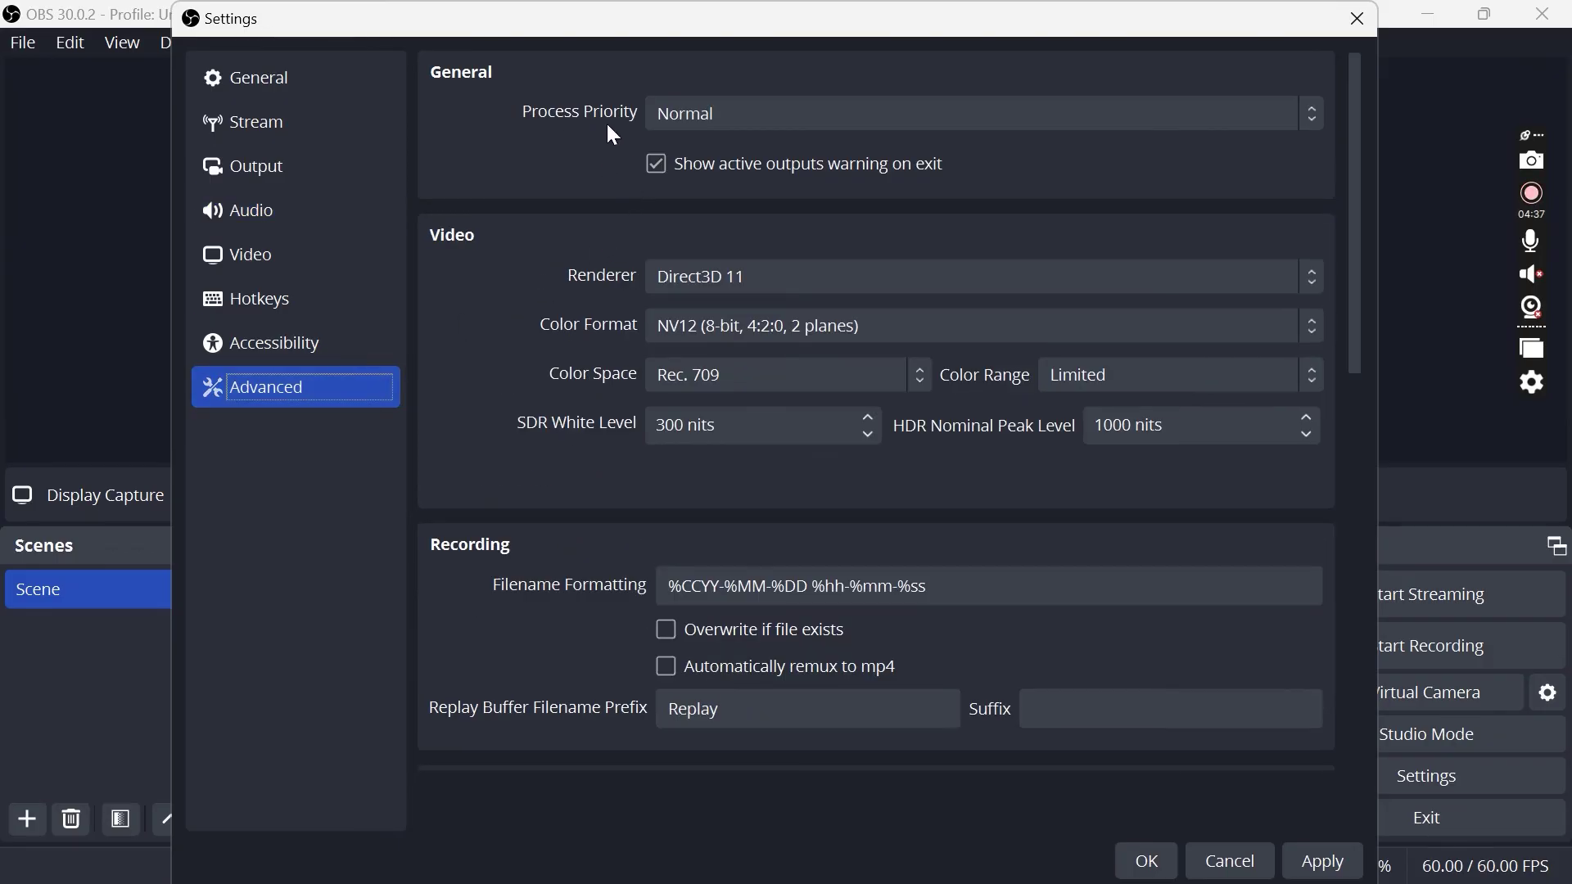
pyautogui.click(705, 112)
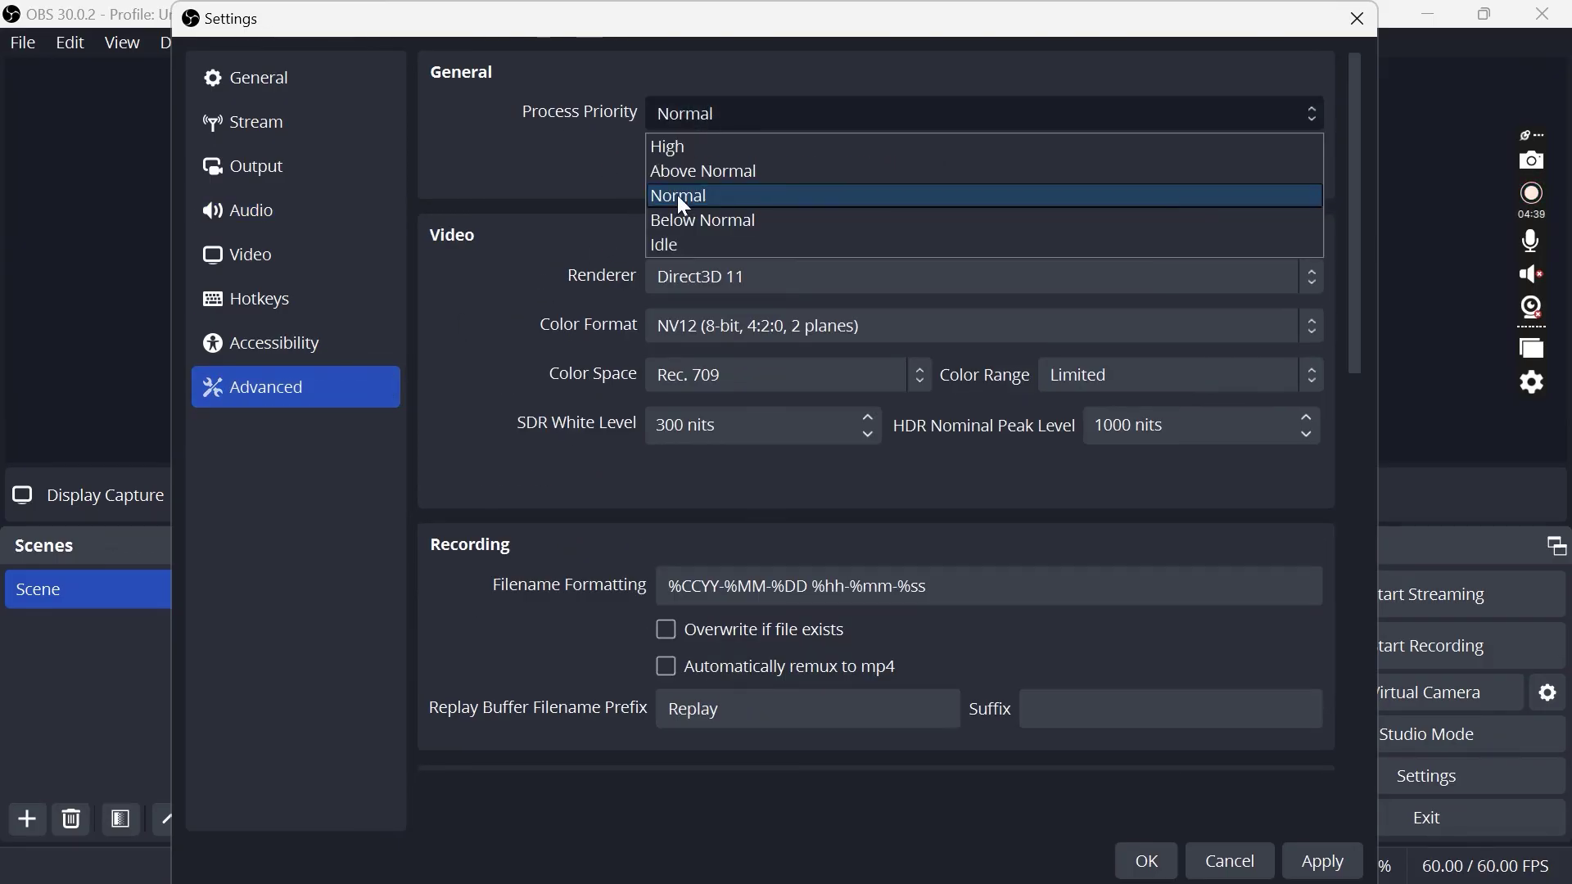
pyautogui.click(696, 148)
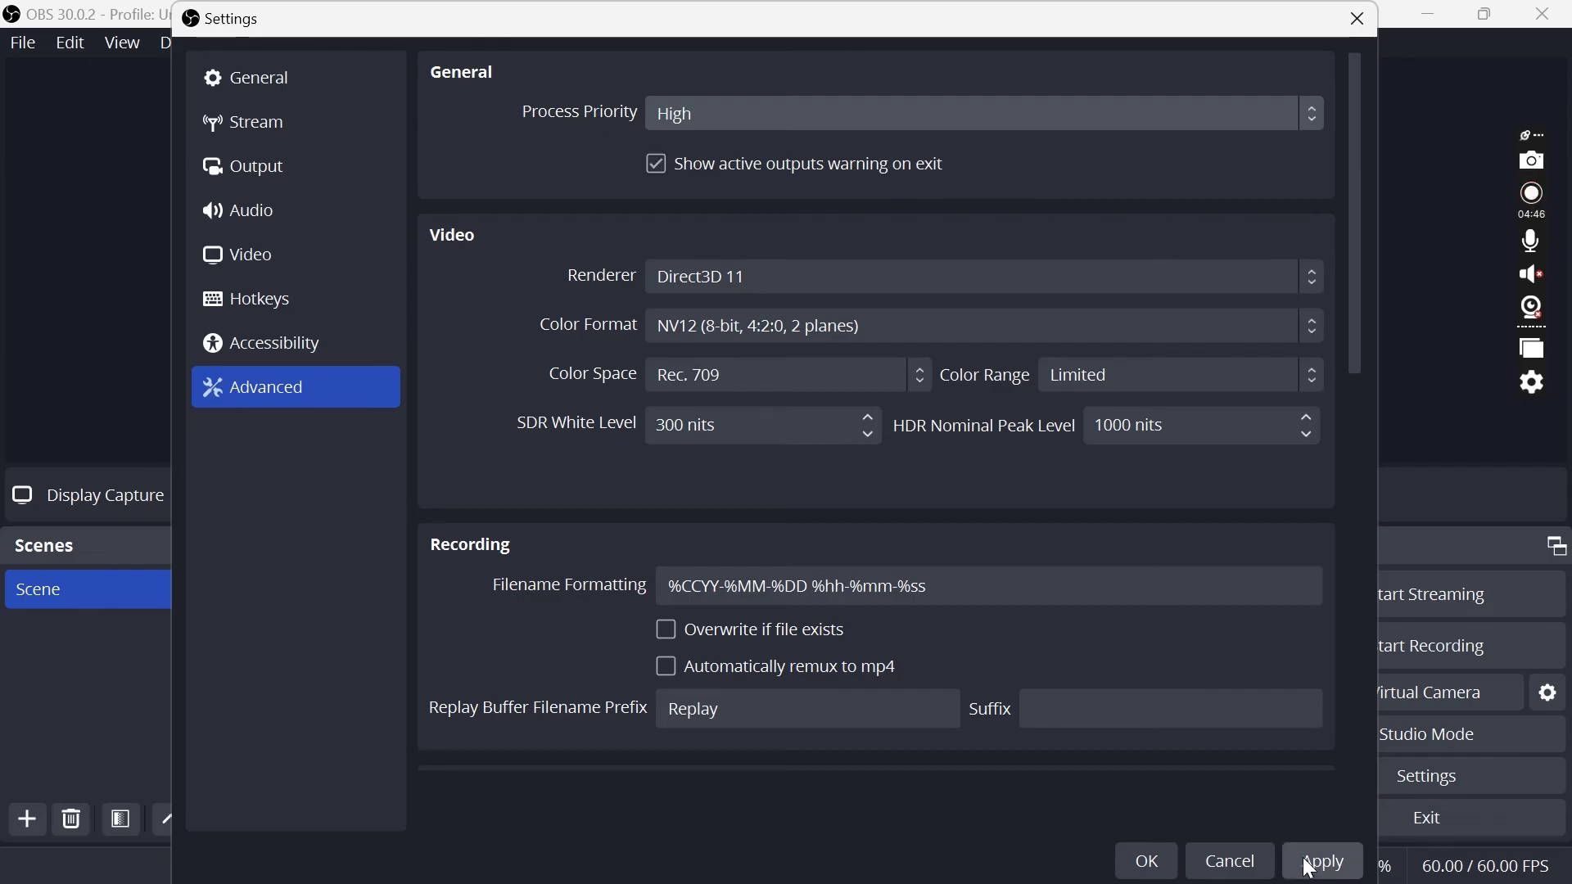
pyautogui.click(1146, 862)
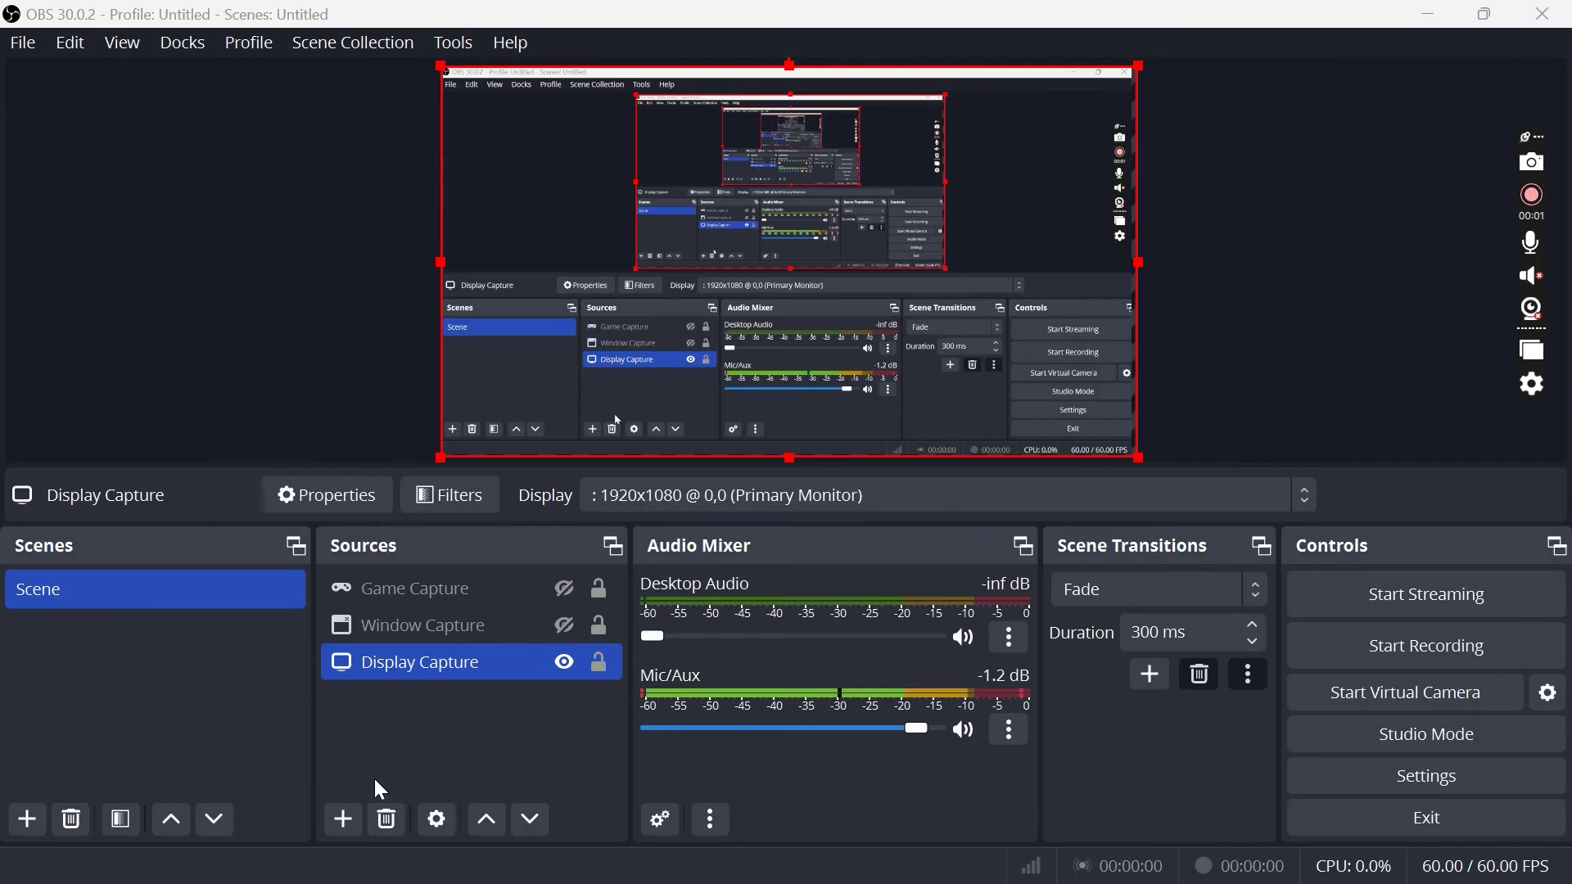
pyautogui.click(342, 821)
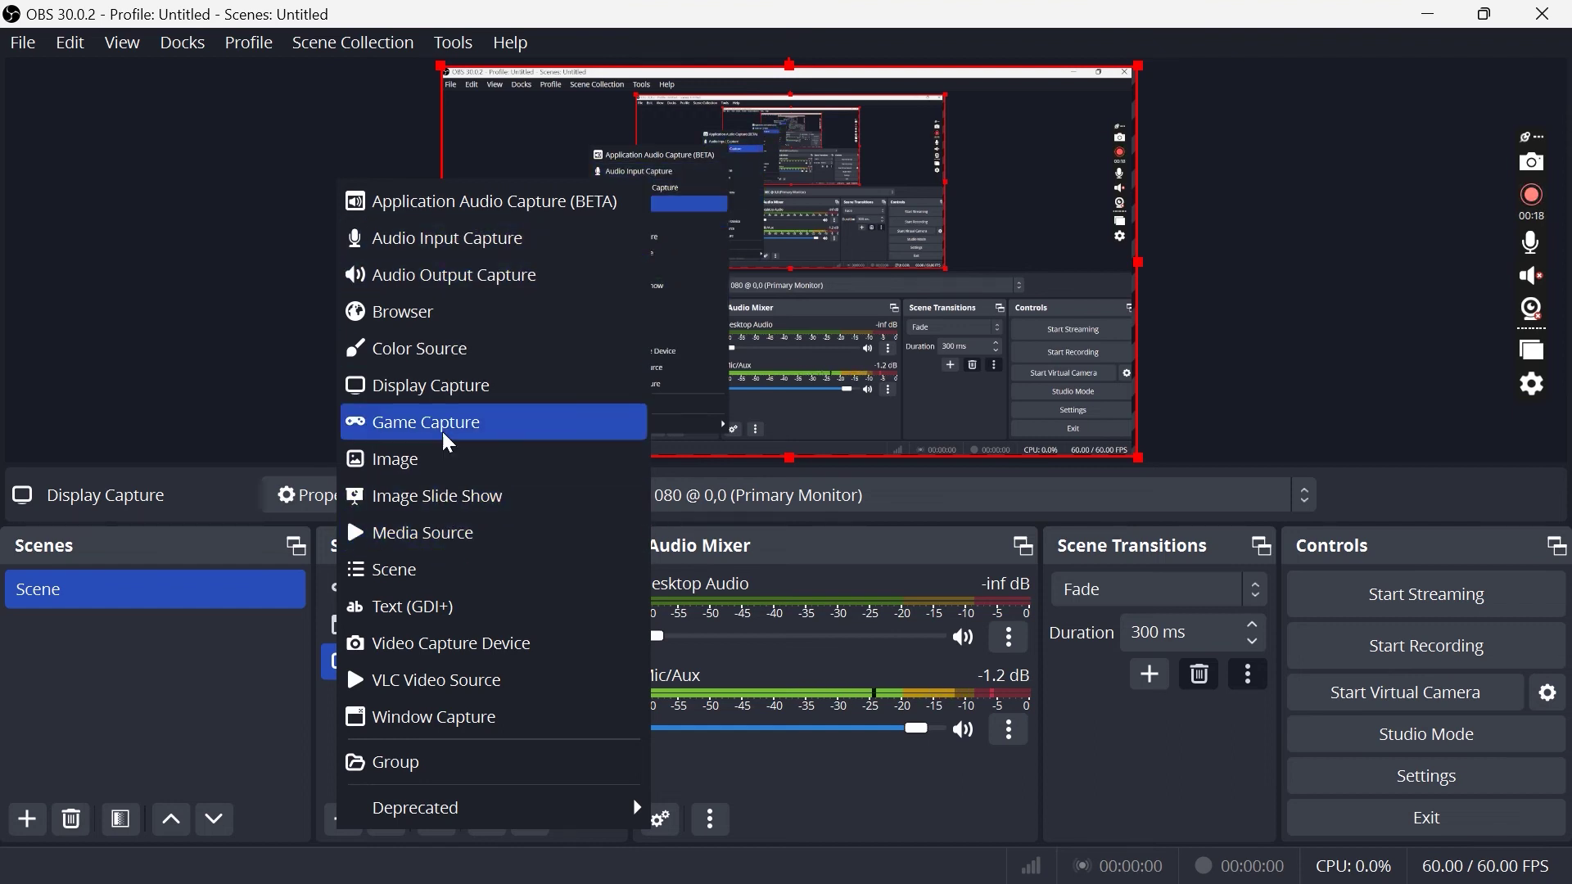
pyautogui.click(710, 656)
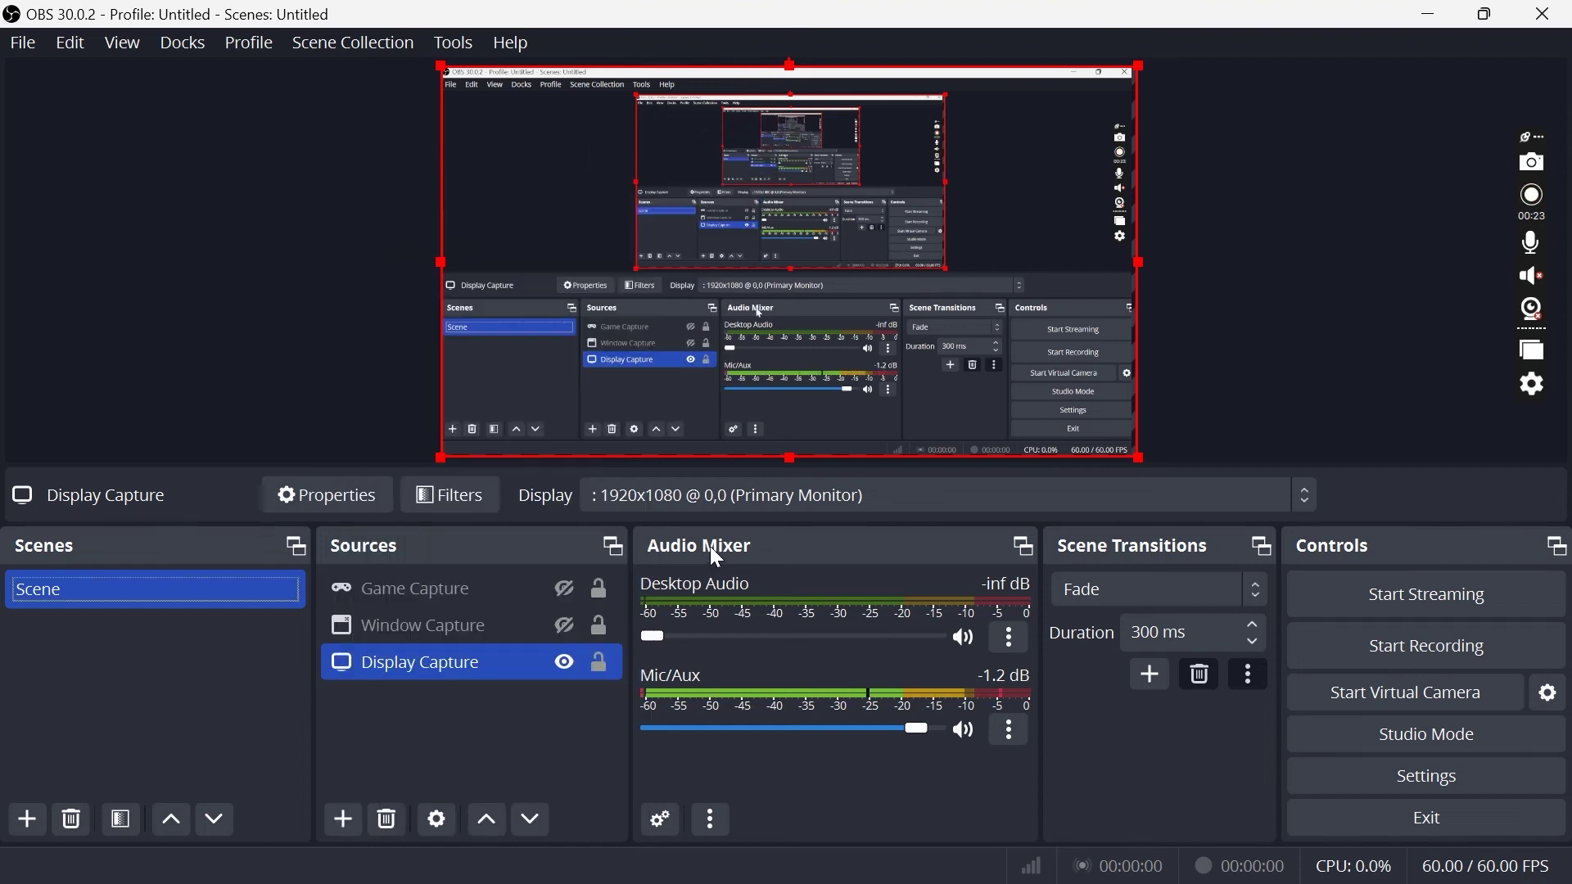